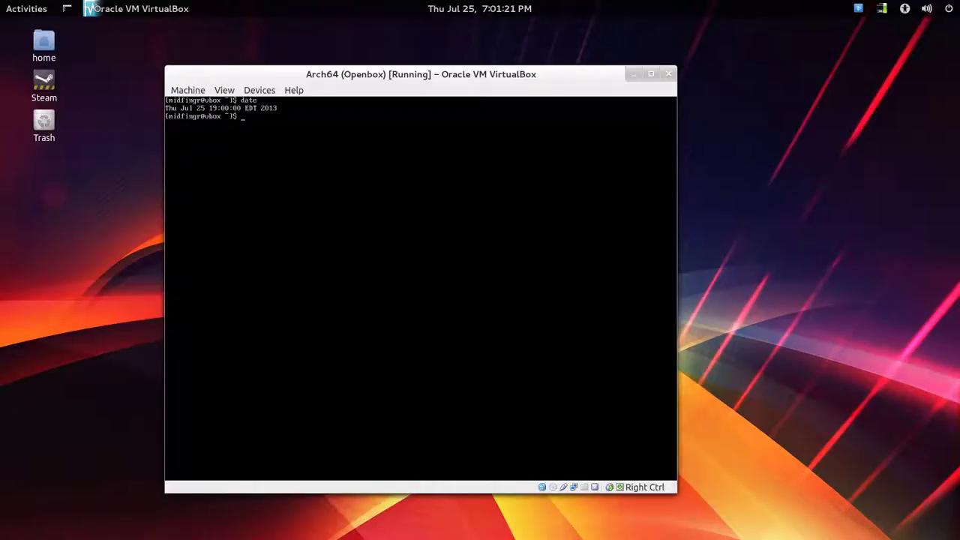
# Step: Install openbox with libgl provider 1, then python2-xdg, and clear the terminal
pyautogui.write('sudo pacman -S openbox')
pyautogui.press('Return')
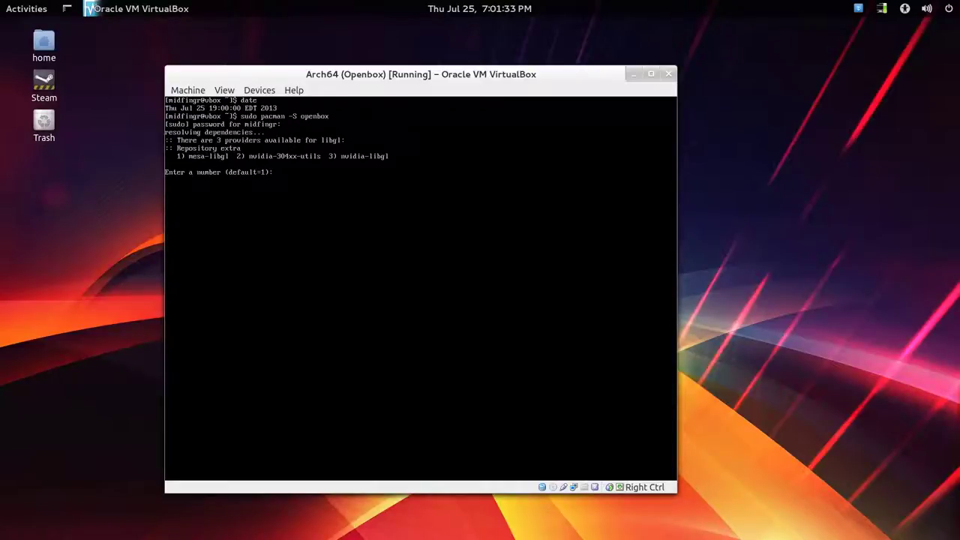
pyautogui.write('1')
pyautogui.press('Return')
pyautogui.press('Return')
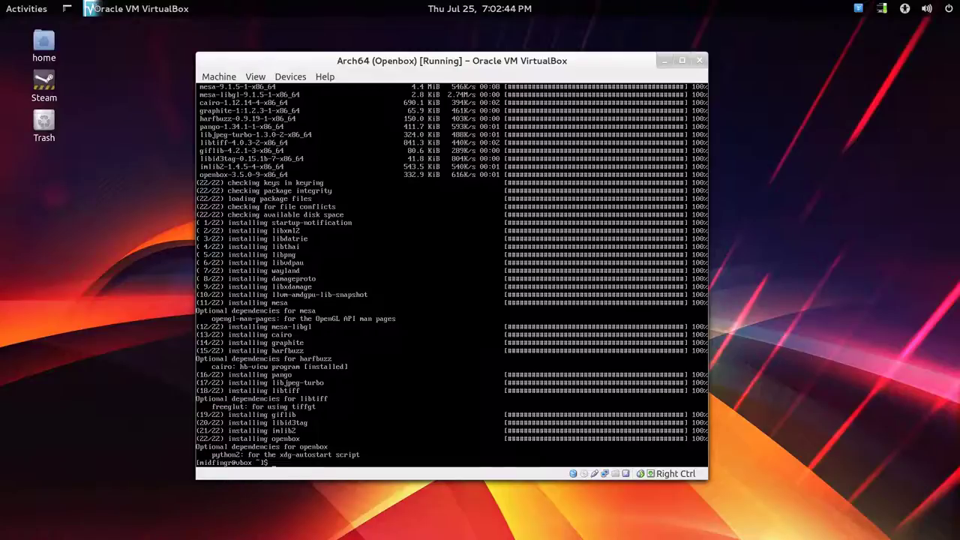
pyautogui.write('sudo ')
pyautogui.write('pacman -S python2-xdg')
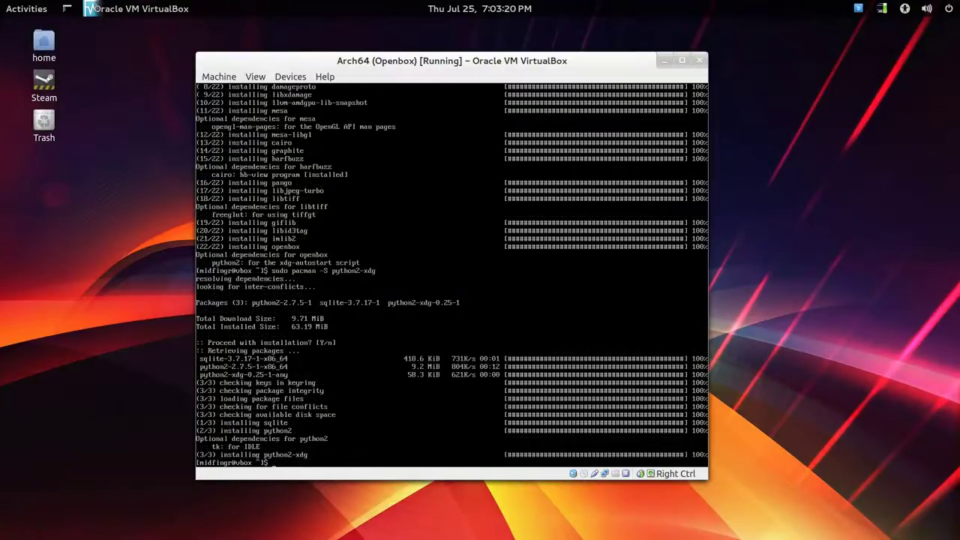
pyautogui.write('clear')
# Step: Create the ~/.config/openbox folder and list ~/.config to confirm it
pyautogui.press('Return')
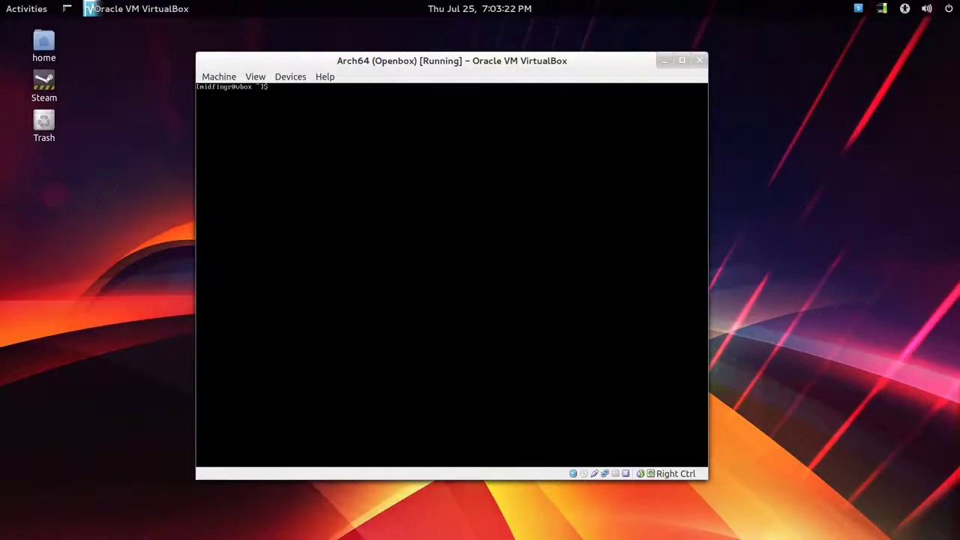
pyautogui.moveTo(448, 60); pyautogui.dragTo(455, 111)
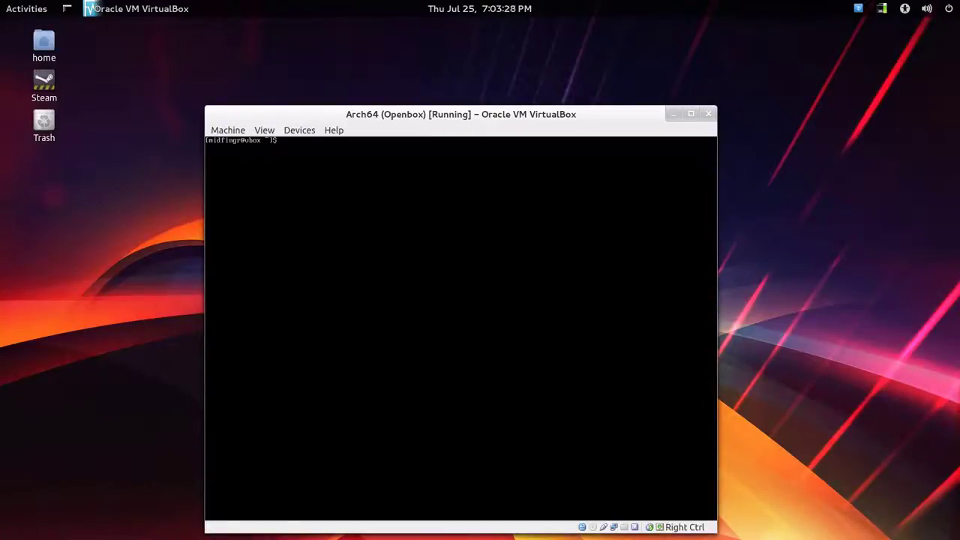
pyautogui.write('mkdir -')
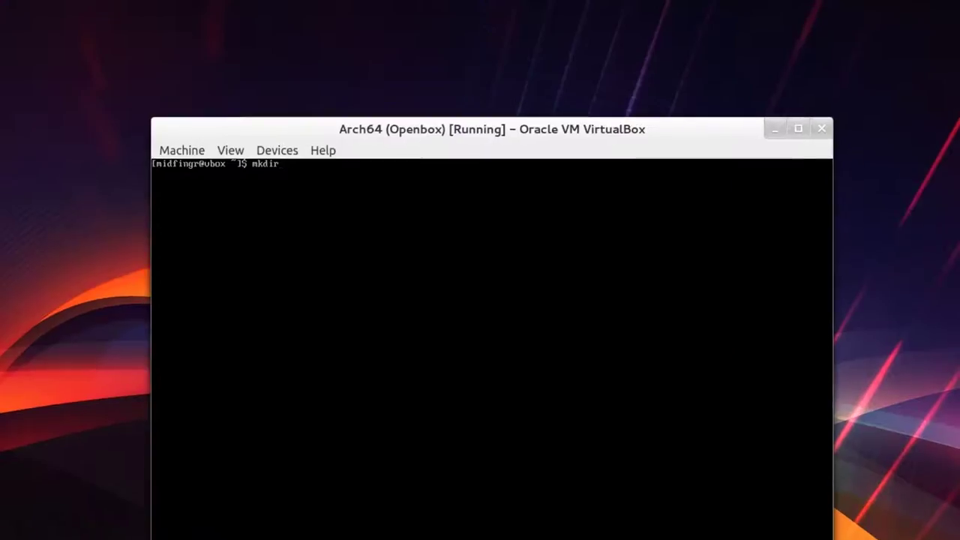
pyautogui.write('p ~/')
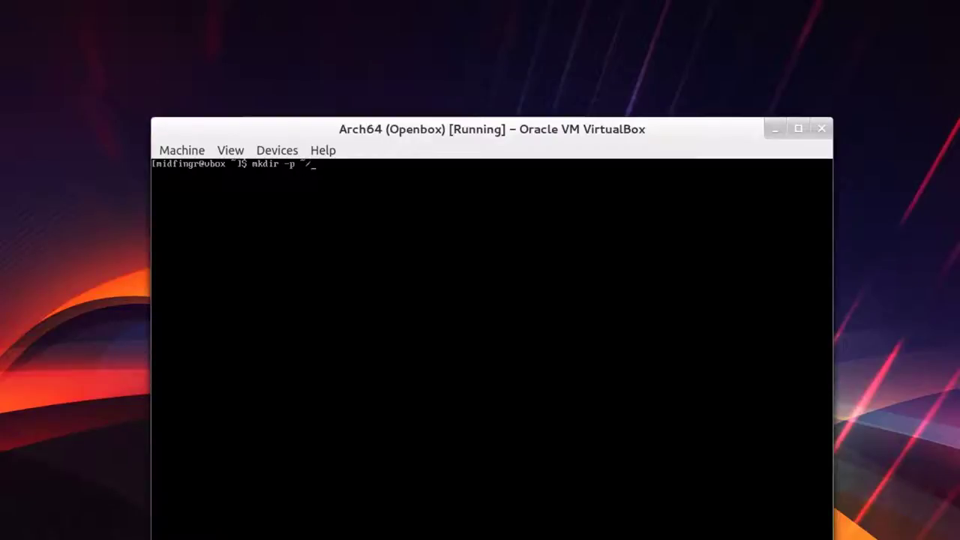
pyautogui.write('.config/op')
pyautogui.write('enbox')
pyautogui.press('Return')
pyautogui.write('ls ~/.config/')
pyautogui.press('Return')
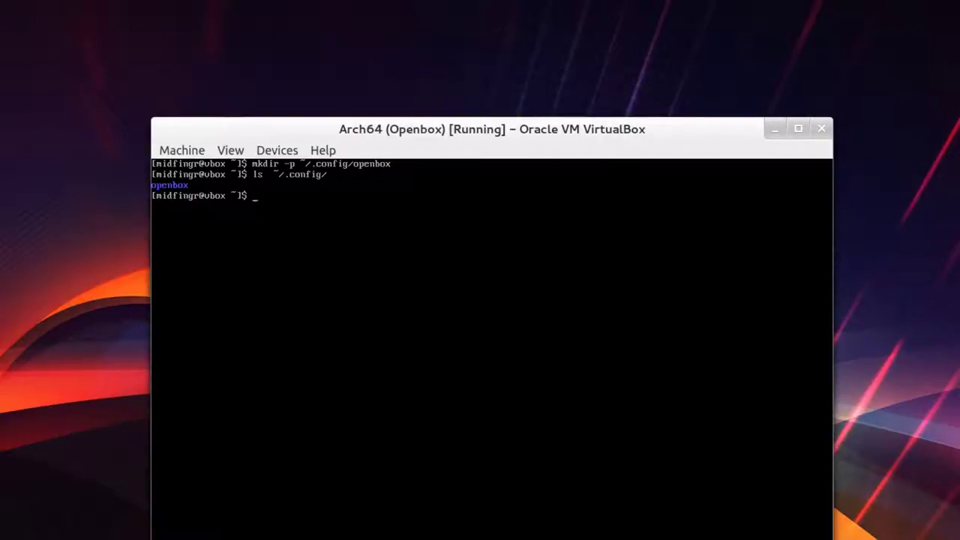
# Step: Copy autostart, environment, menu.xml and rc.xml from /etc/xdg/openbox into ~/.config/openbox
pyautogui.write('cp -p /etc/xdg/openbox')
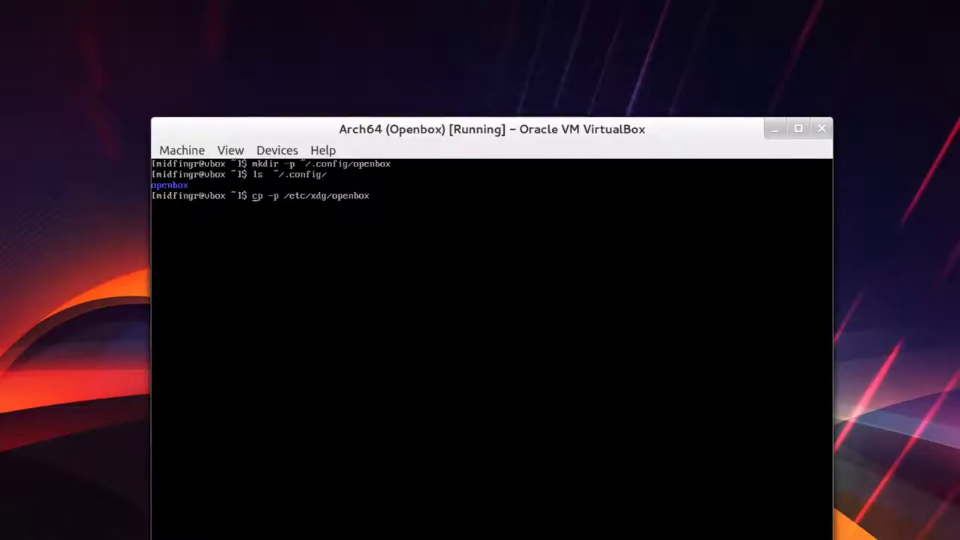
pyautogui.press('Delete')
pyautogui.press('Delete')
pyautogui.press('Delete')
pyautogui.press('Delete')
pyautogui.press('Delete')
pyautogui.write('ls')
pyautogui.press('Return')
pyautogui.press('Up')
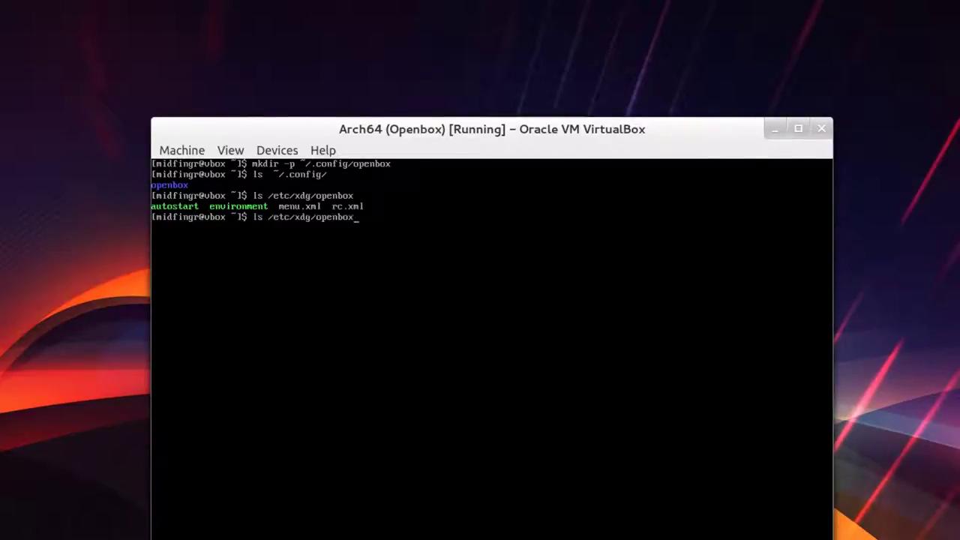
pyautogui.press('Home')
pyautogui.press('Delete')
pyautogui.press('Delete')
pyautogui.press('Delete')
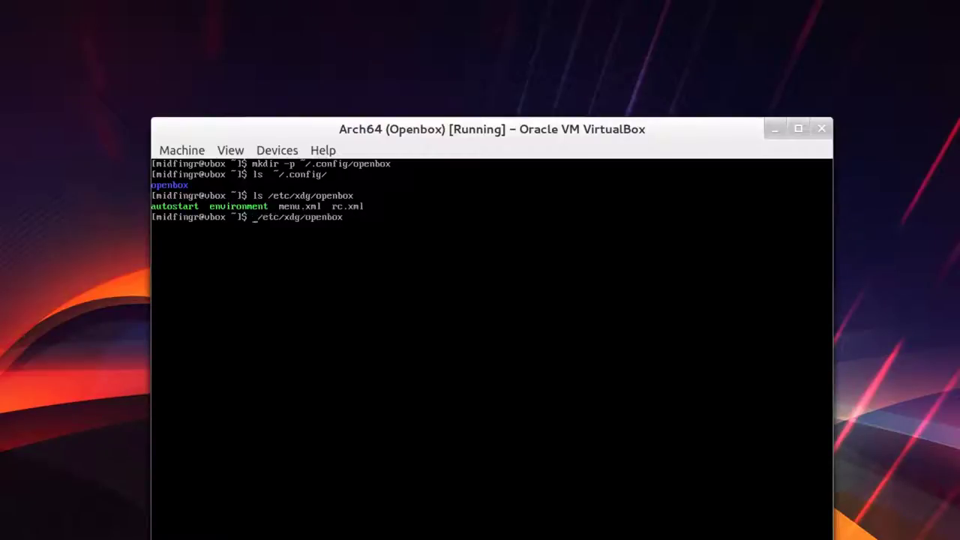
pyautogui.write('cp ')
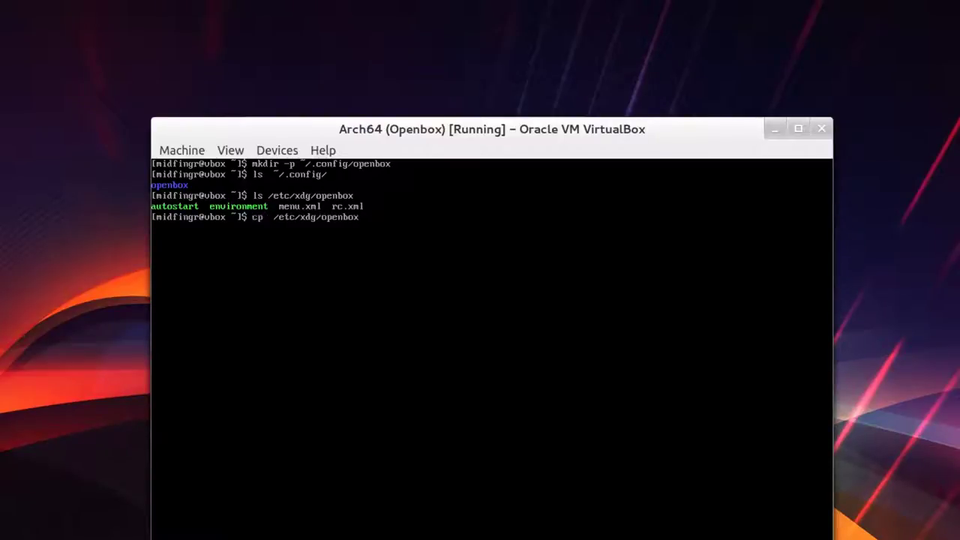
pyautogui.write('-p')
pyautogui.write('/')
pyautogui.write('{')
pyautogui.write('autostart')
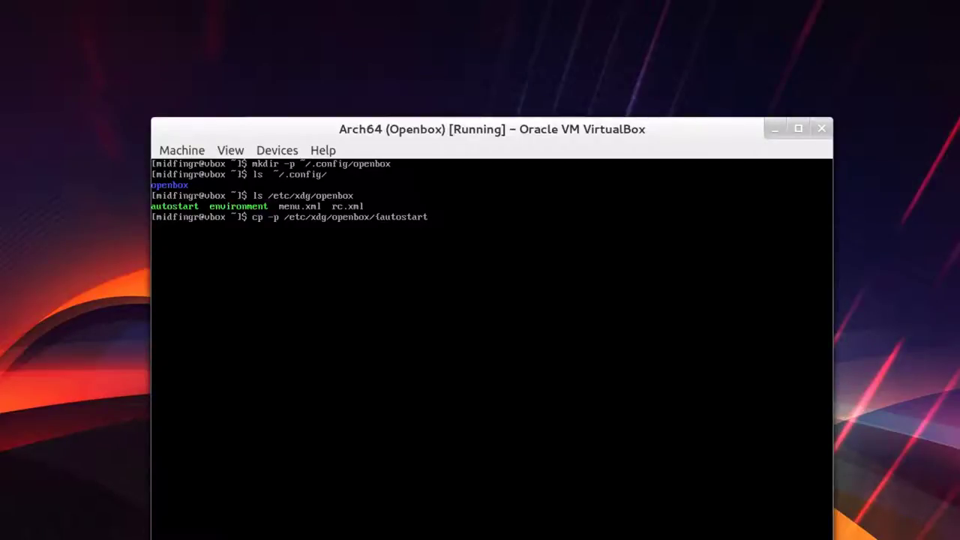
pyautogui.write(',')
pyautogui.write('environment,menu.xml,')
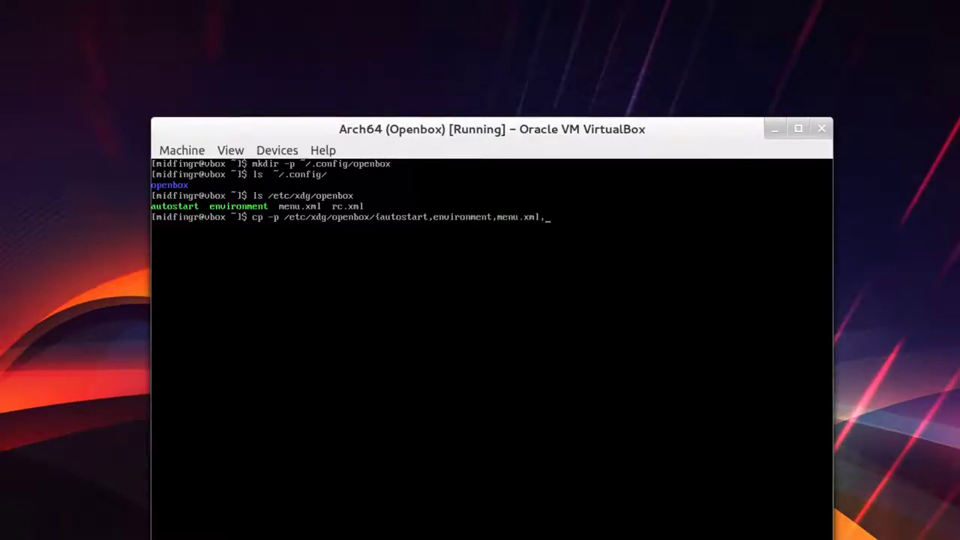
pyautogui.write('rc')
pyautogui.write('cm')
pyautogui.press('BackSpace')
pyautogui.press('BackSpace')
pyautogui.write('xml')
pyautogui.write('}')
pyautogui.write(' ~/')
pyautogui.write('.config/')
pyautogui.write('openbox')
pyautogui.press('Return')
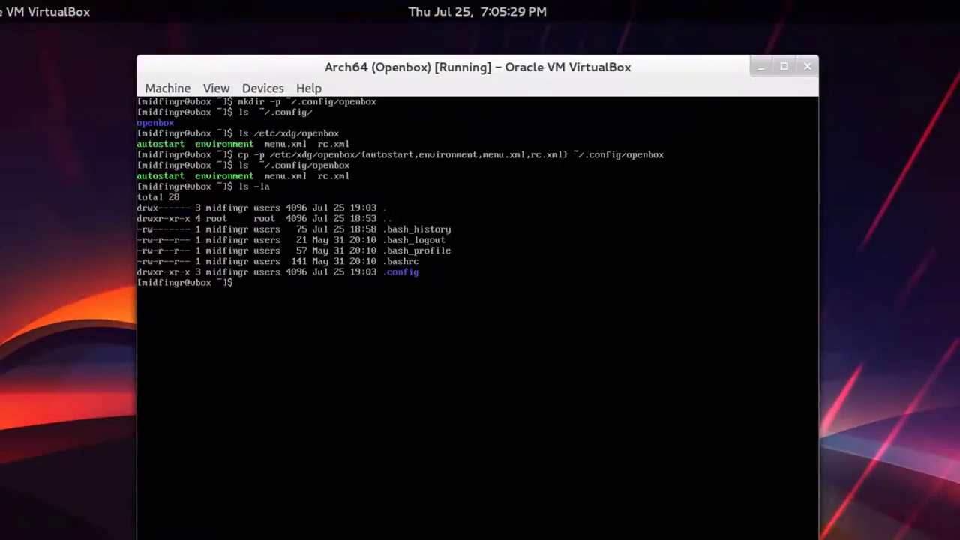
# Step: Copy /etc/skel/.xinitrc into the home folder and list hidden files to verify
pyautogui.write('cp')
pyautogui.write(' /etc/s')
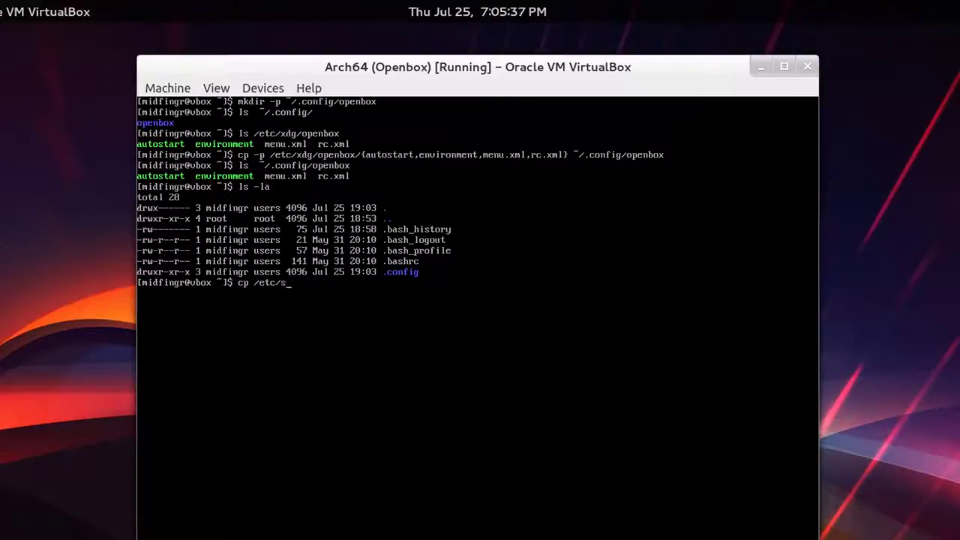
pyautogui.write('ke')
pyautogui.press('Tab')
pyautogui.write('xinitrc')
pyautogui.write(' .xinitrc')
pyautogui.press('Return')
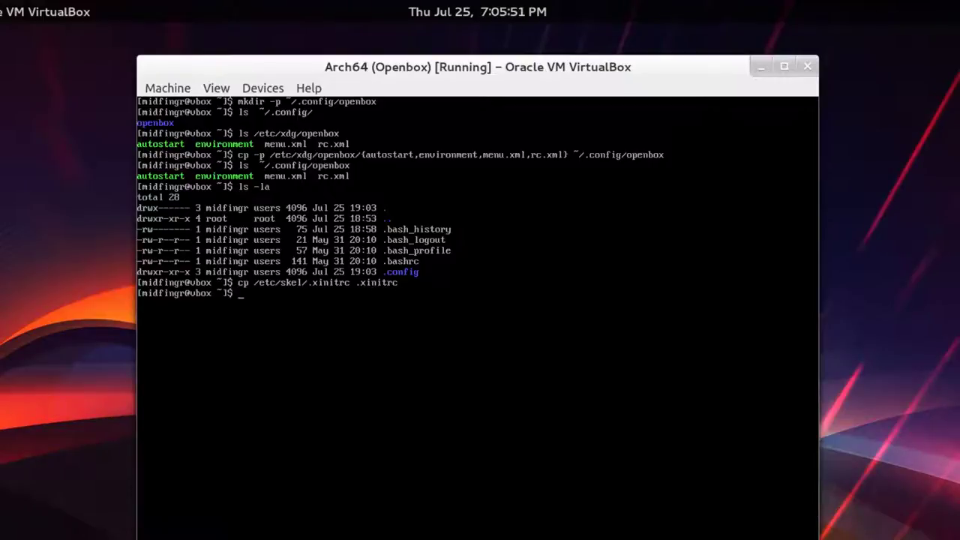
pyautogui.write('ls -')
pyautogui.write('la')
pyautogui.press('Return')
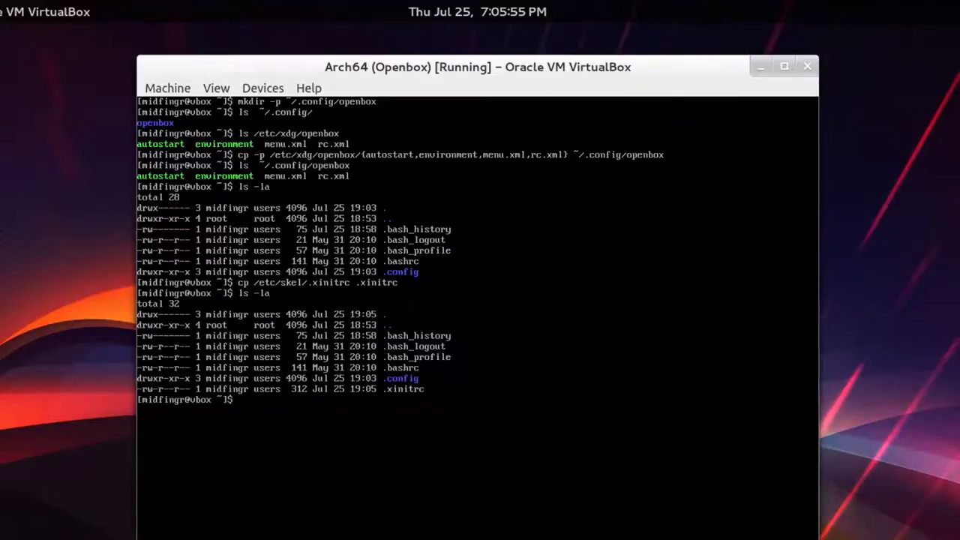
# Step: Edit .xinitrc in nano, adding an 'exec openbox-session' line
pyautogui.write('nano .xinitrc')
pyautogui.press('Return')
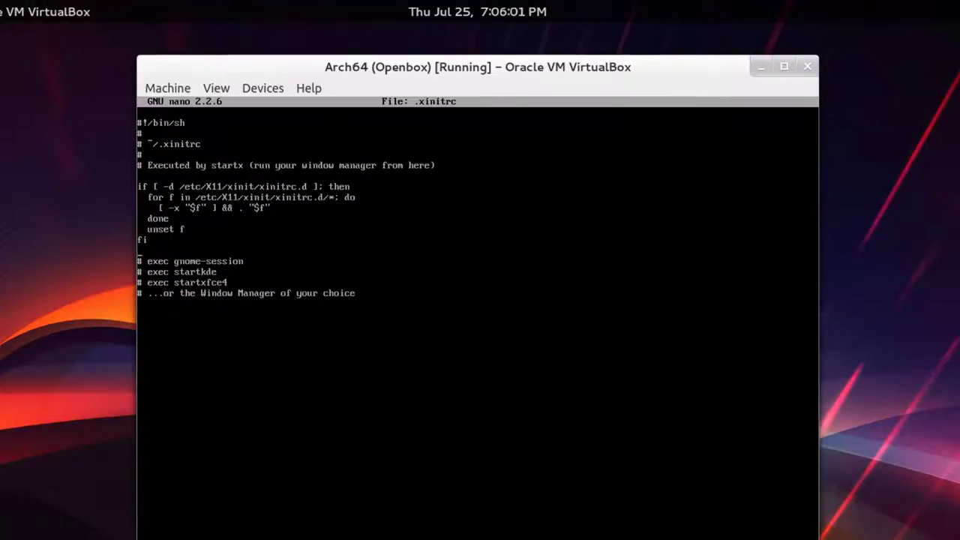
pyautogui.write('exec')
pyautogui.write(' openbo')
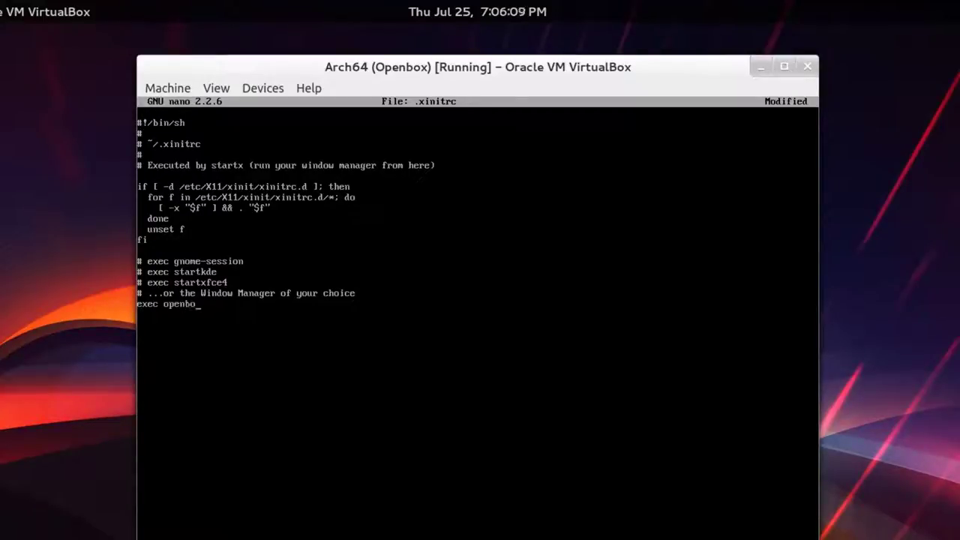
pyautogui.write('x')
pyautogui.write('-s')
pyautogui.write('es')
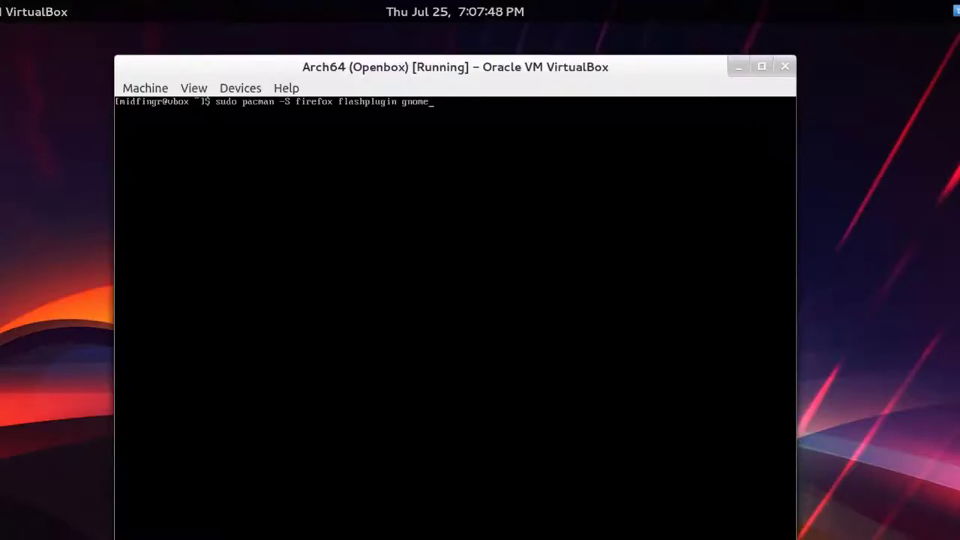
# Step: Install firefox, flashplugin and gnome-terminal with pacman, then clear the terminal
pyautogui.write('-t')
pyautogui.write('erminal')
pyautogui.press('Return')
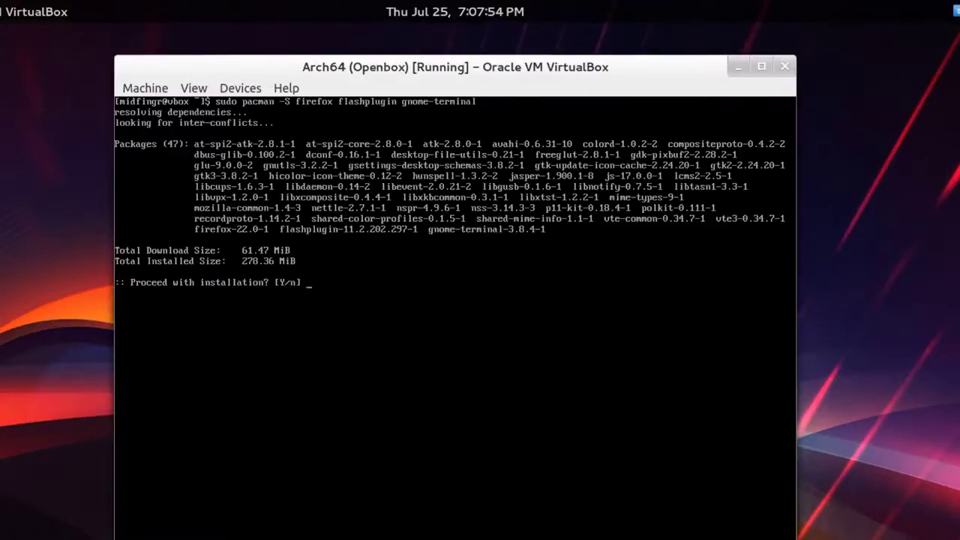
pyautogui.press('Return')
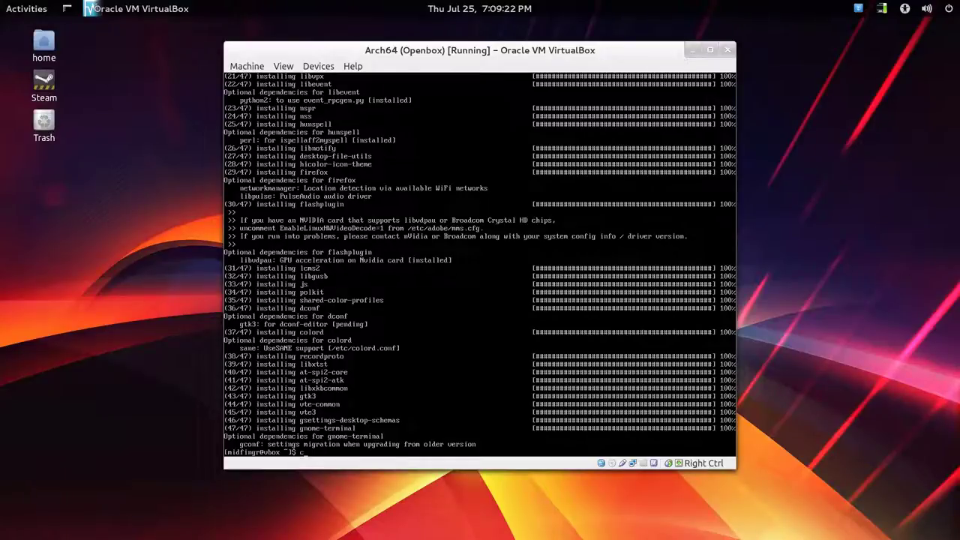
pyautogui.write('clear')
pyautogui.press('Return')
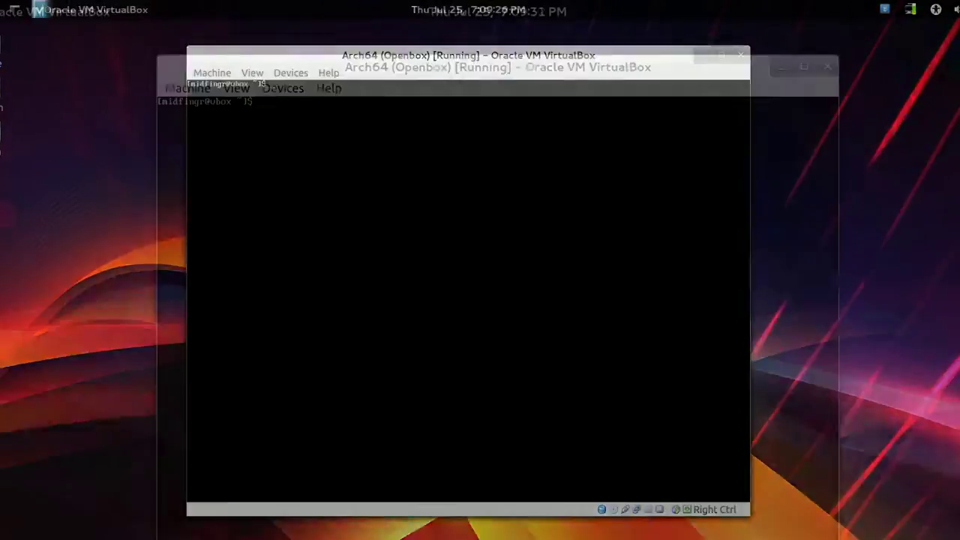
# Step: Install leafpad, thunar, gamin, gvfs, tumbler and gnome-icon-theme with pacman
pyautogui.write('sudo ')
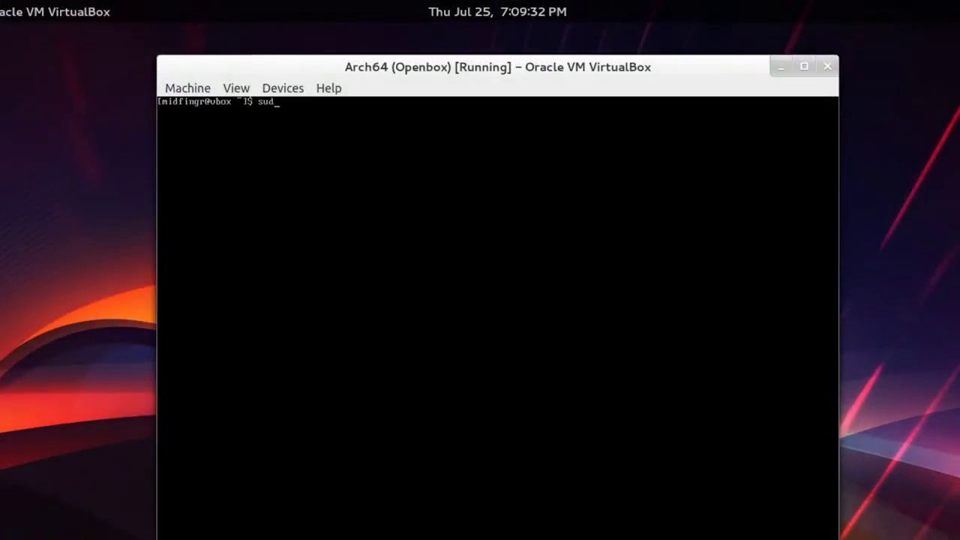
pyautogui.write('pacman -S leafpad thunar')
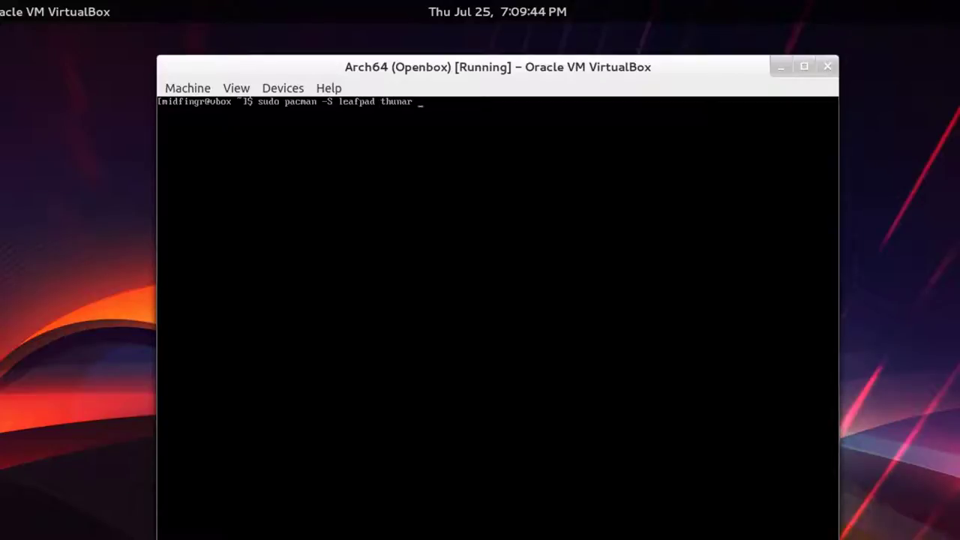
pyautogui.write(' g')
pyautogui.write('amin gvfs t')
pyautogui.write('umbler g')
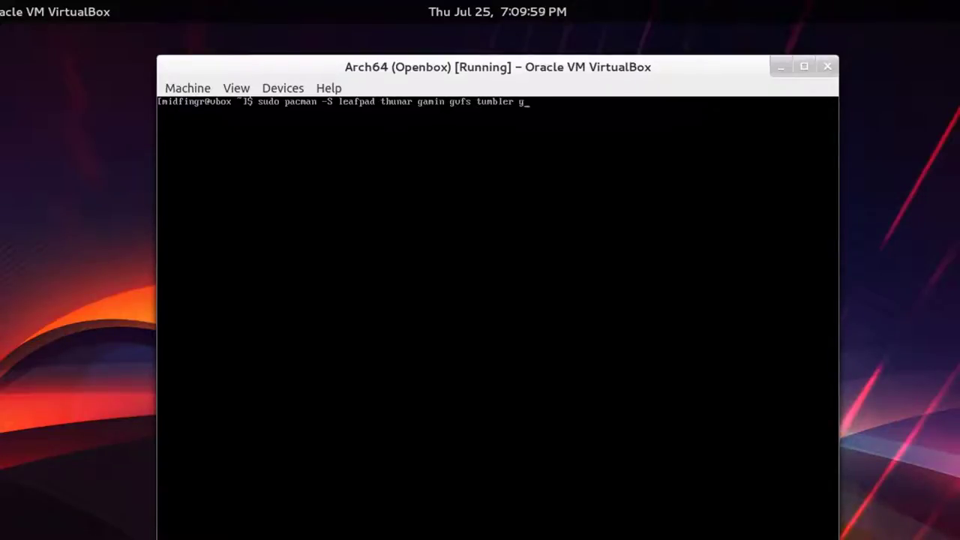
pyautogui.press('BackSpace')
pyautogui.write('gnome-icon')
pyautogui.press('BackSpace')
pyautogui.write('n-theme')
pyautogui.press('Return')
pyautogui.press('Return')
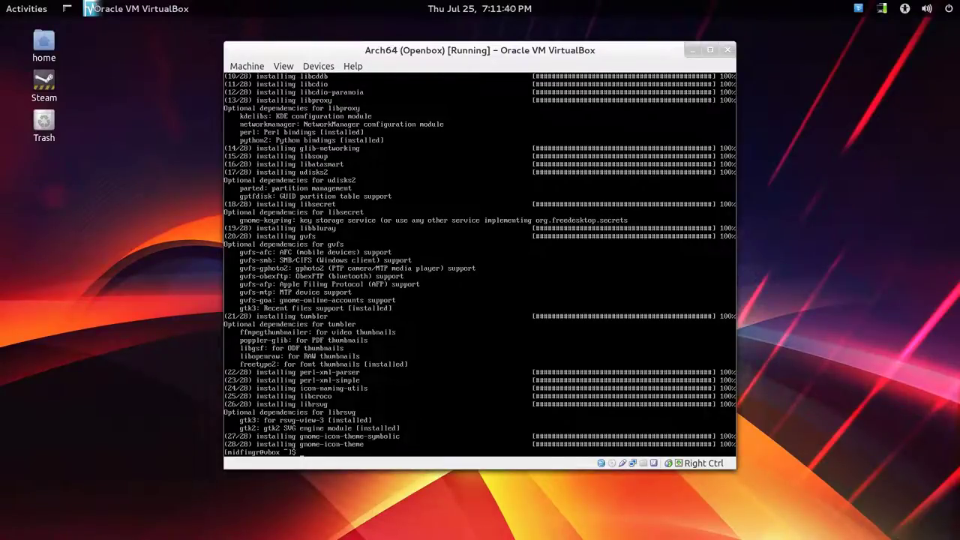
# Step: Clear the terminal and run startx to launch the Openbox session
pyautogui.write('clear')
pyautogui.press('Return')
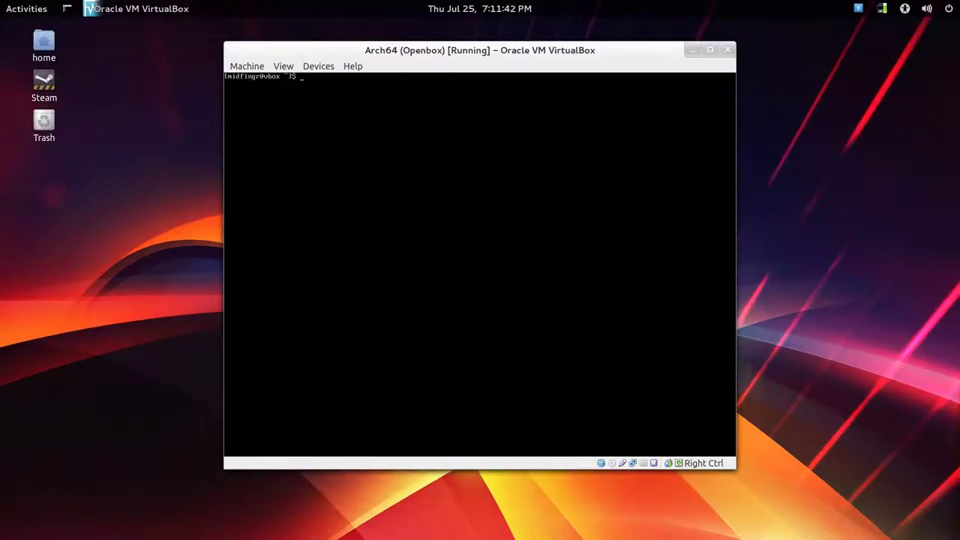
pyautogui.write('tartx')
pyautogui.press('Return')
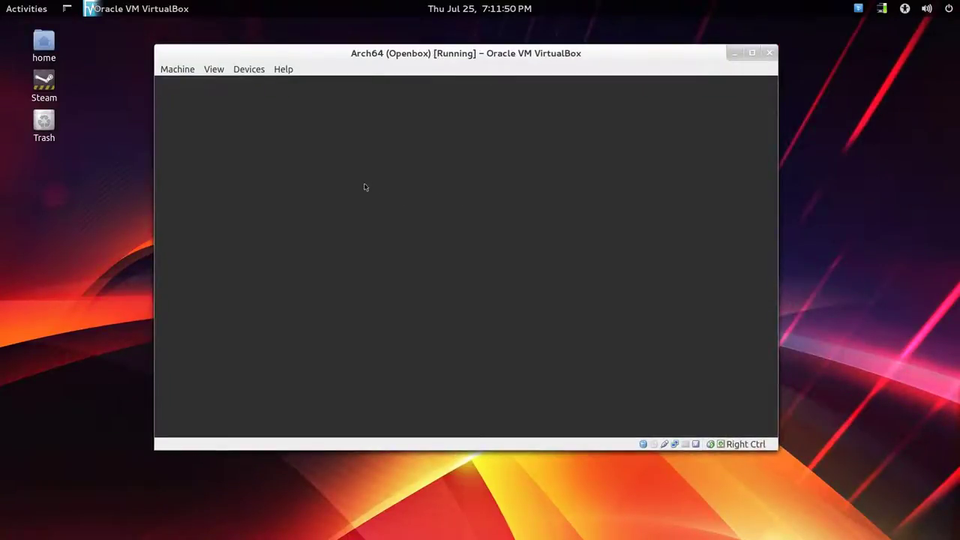
# Step: Launch Thunar from the desktop menu and open .config/openbox/autostart
pyautogui.rightClick(365, 188)
pyautogui.rightClick(347, 191)
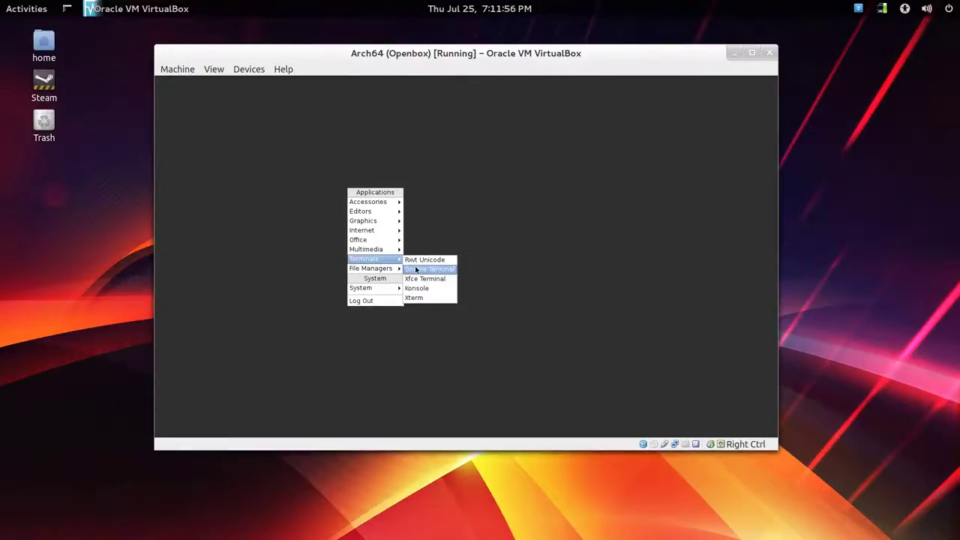
pyautogui.moveTo(371, 268)
pyautogui.click(413, 279)
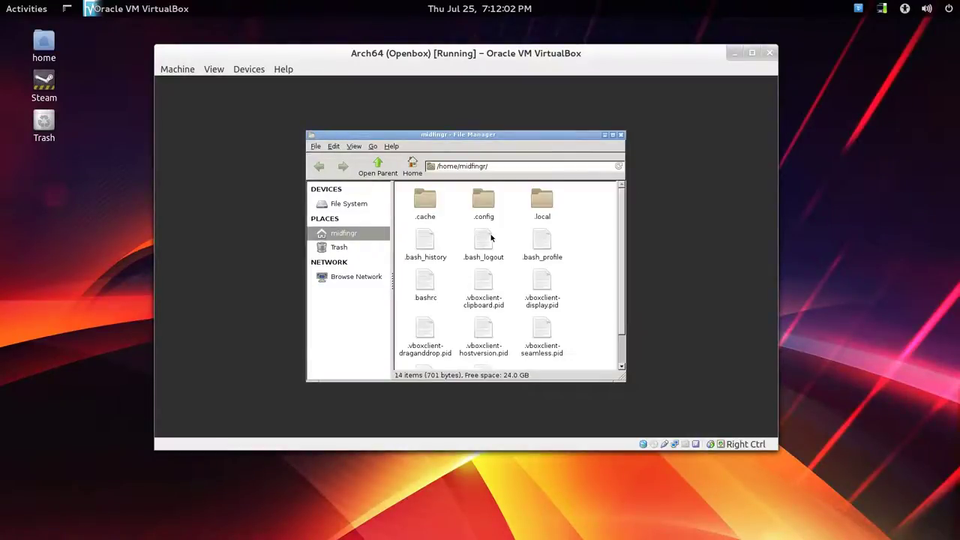
pyautogui.scroll(-1, 599, 232)
pyautogui.scroll(1, 598, 232)
pyautogui.doubleClick(484, 204)
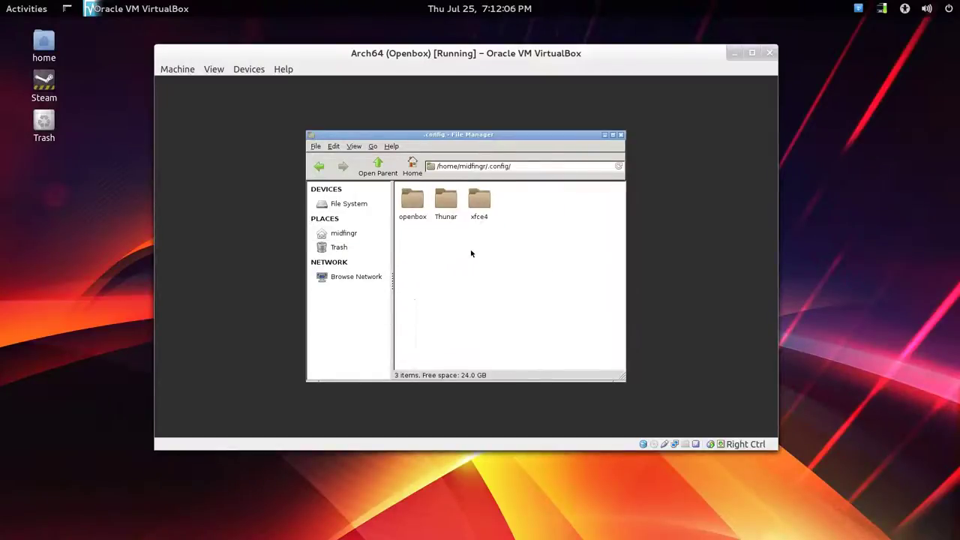
pyautogui.doubleClick(416, 210)
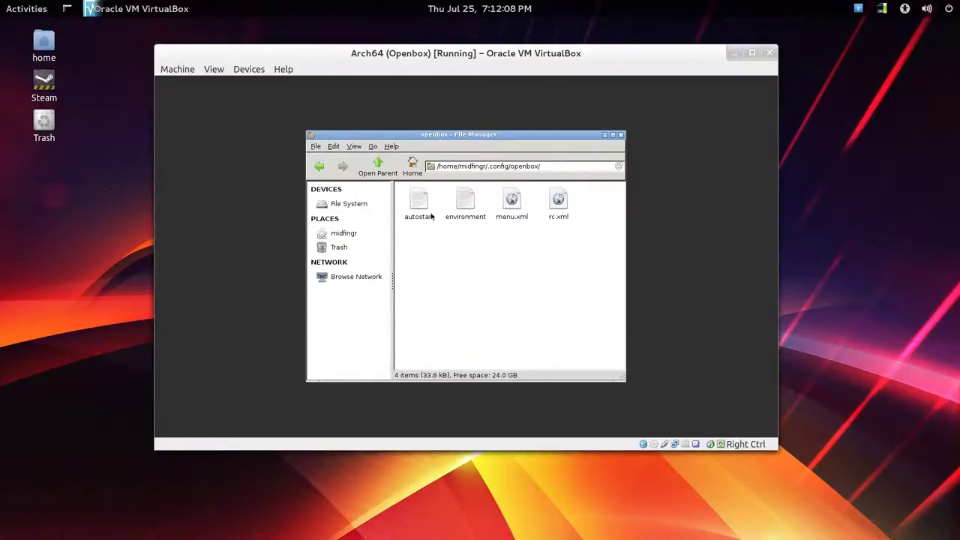
pyautogui.click(420, 205)
pyautogui.doubleClick(420, 205)
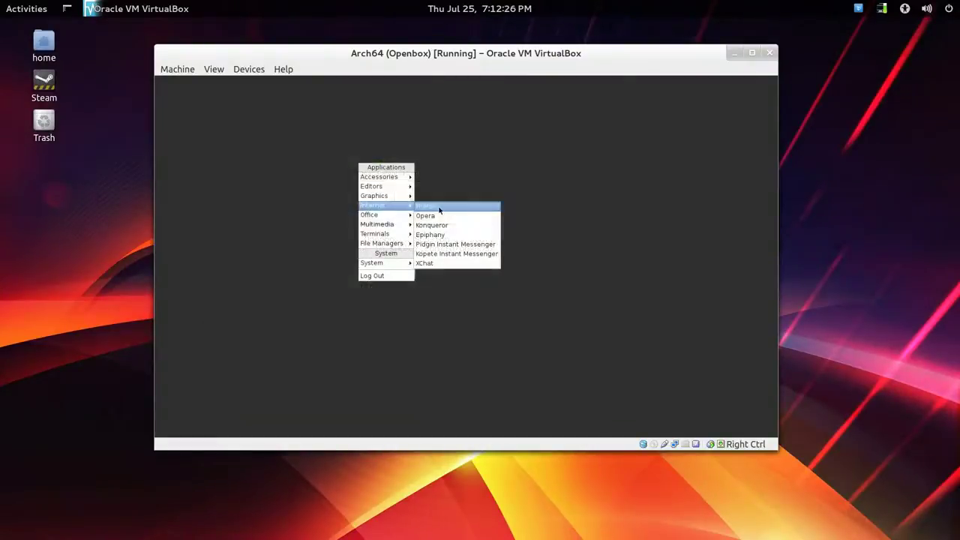
# Step: Launch Firefox and GNOME Terminal from the Openbox applications menu
pyautogui.click(440, 210)
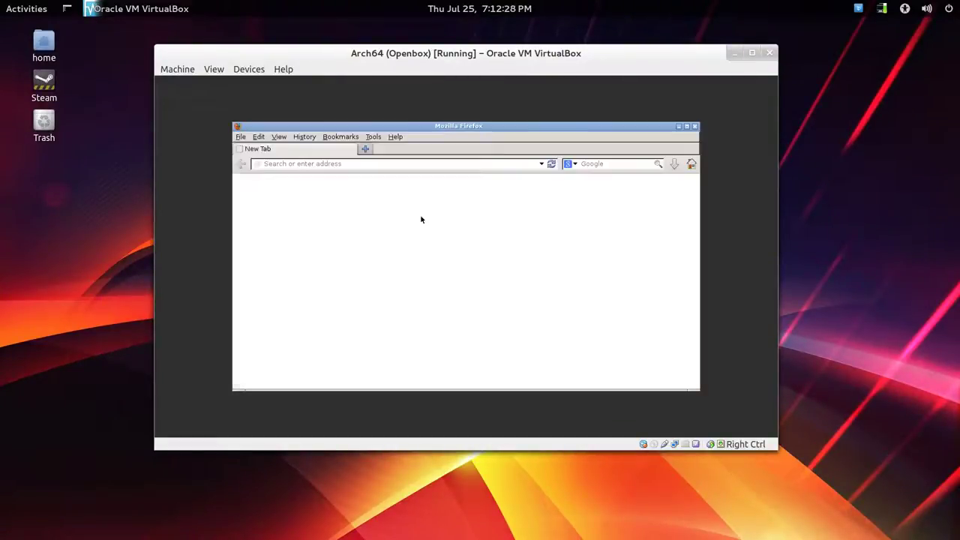
pyautogui.rightClick(197, 252)
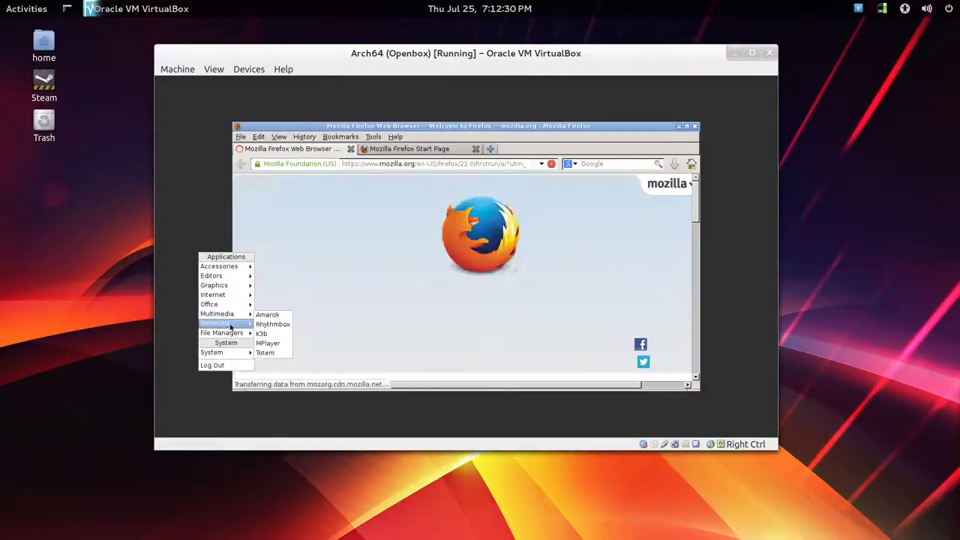
pyautogui.click(289, 334)
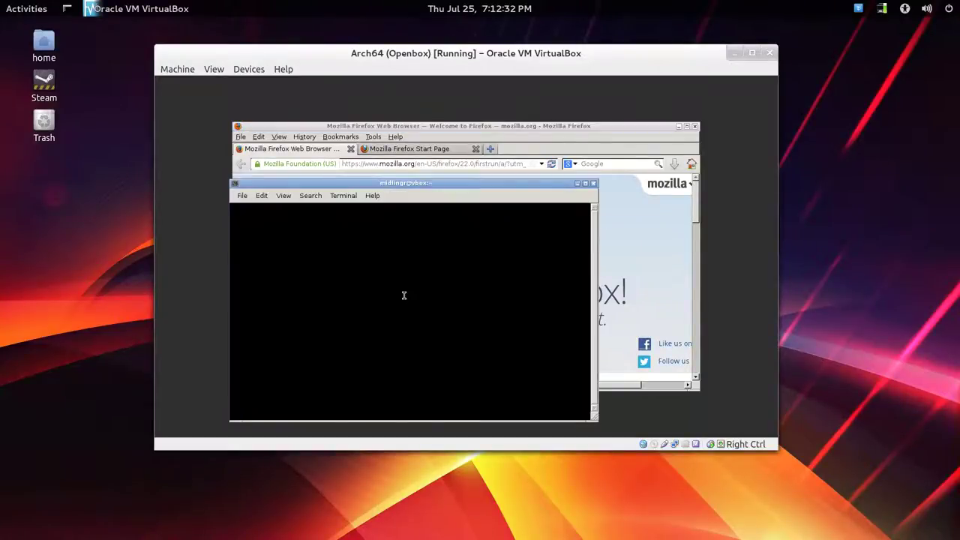
# Step: Untick 'Use colors from system theme' in the terminal profile's Colors preferences
pyautogui.click(261, 196)
pyautogui.click(294, 262)
pyautogui.click(384, 208)
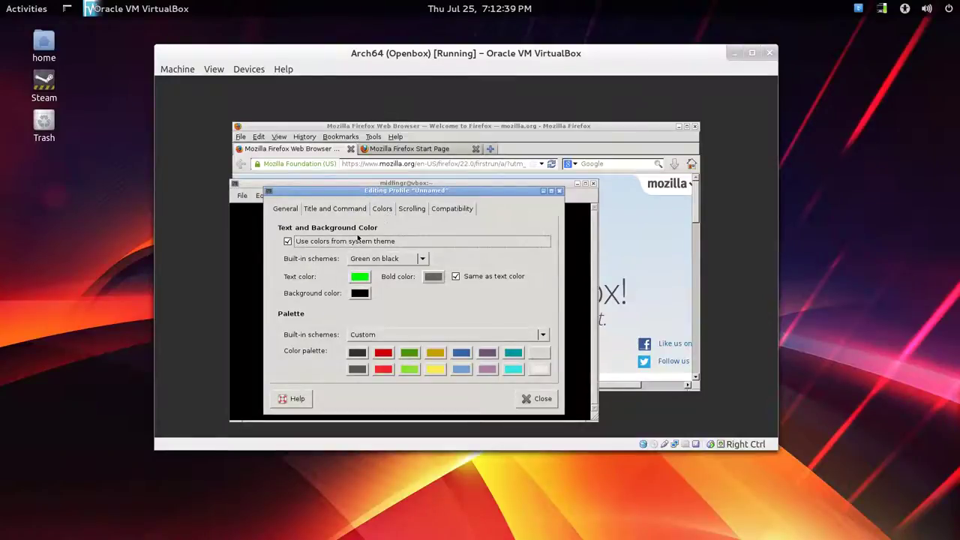
pyautogui.click(360, 241)
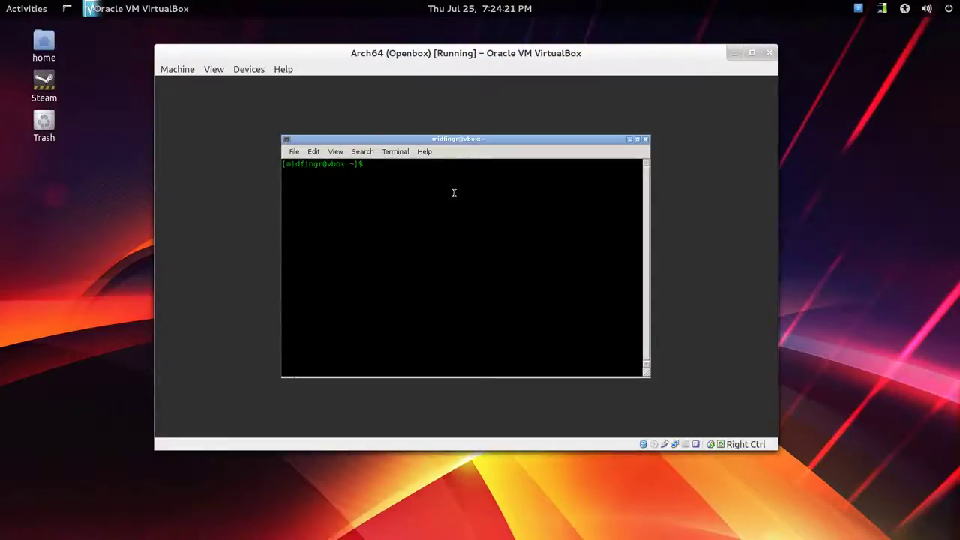
# Step: Install tint2 and pygtk, clear the terminal, and run 'tint2 &' in the background
pyautogui.write('sudo pacman -S x')
pyautogui.write('init')
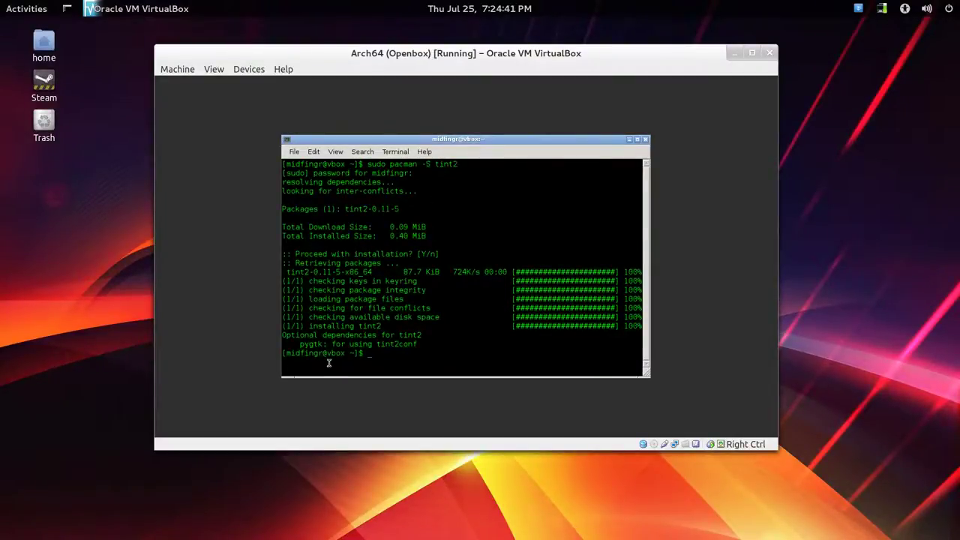
pyautogui.doubleClick(313, 344)
pyautogui.rightClick(301, 344)
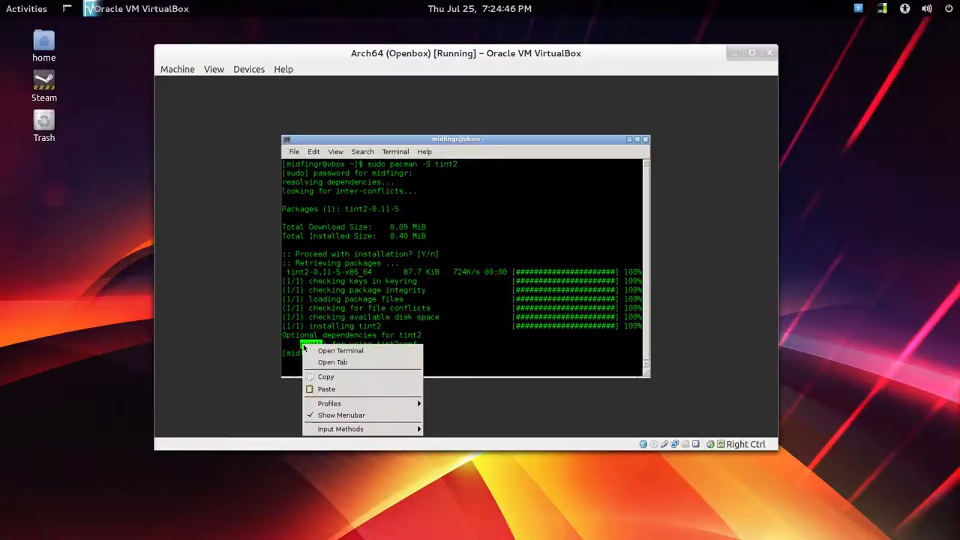
pyautogui.click(323, 375)
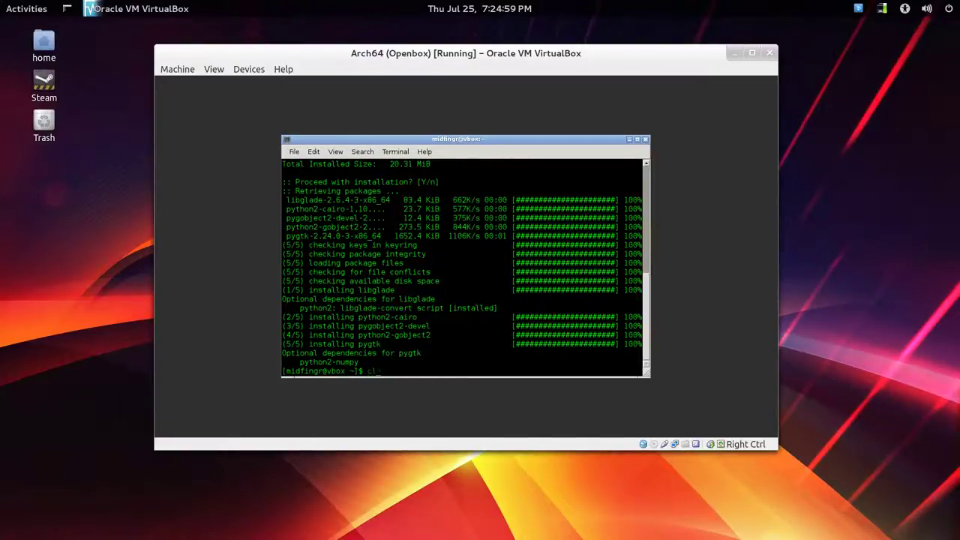
pyautogui.write('ear')
pyautogui.press('Return')
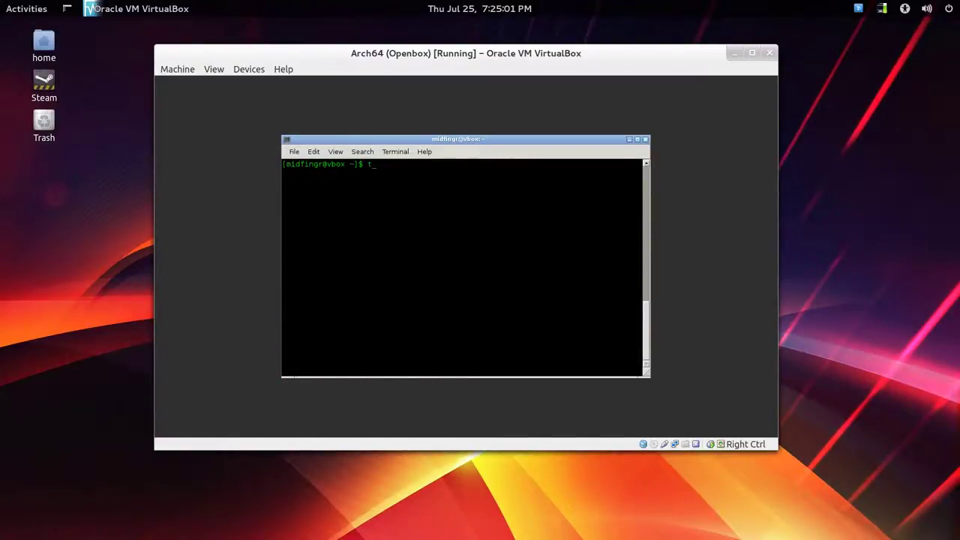
pyautogui.write('tint2 &')
pyautogui.press('Return')
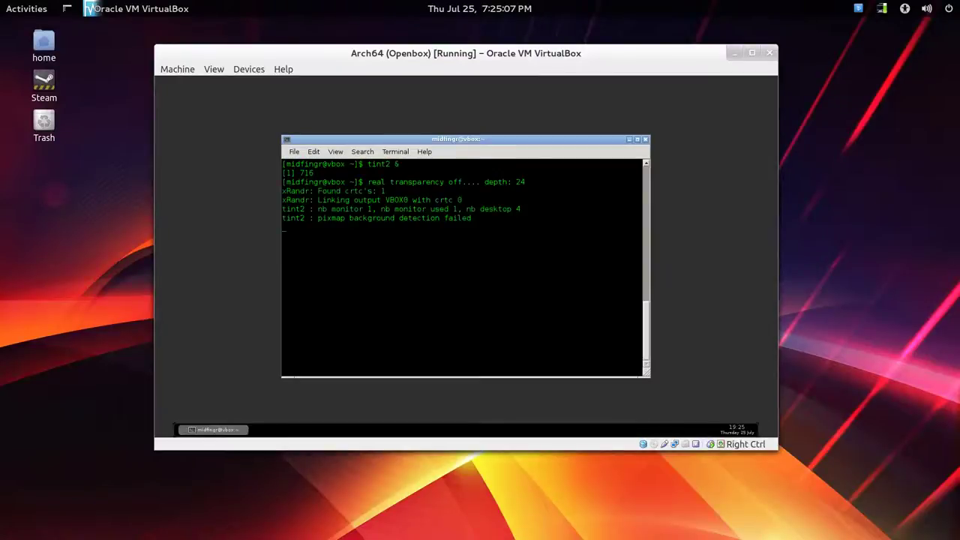
# Step: Close the terminal window running tint2
pyautogui.click(218, 430)
pyautogui.click(218, 430)
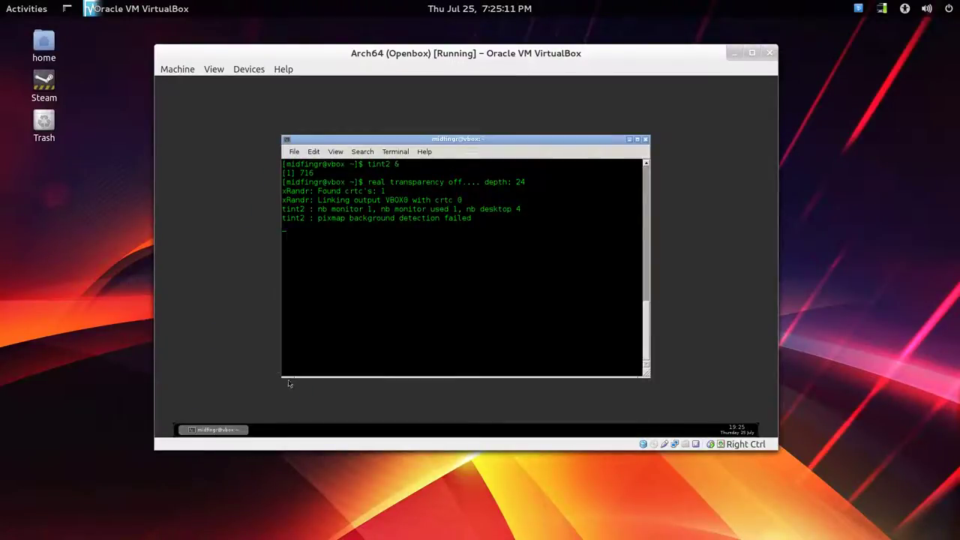
pyautogui.click(225, 435)
pyautogui.hotkey('alt', 'F4')
# Step: Show hidden files in Thunar and open .config/openbox/autostart in the editor
pyautogui.rightClick(390, 176)
pyautogui.moveTo(414, 256)
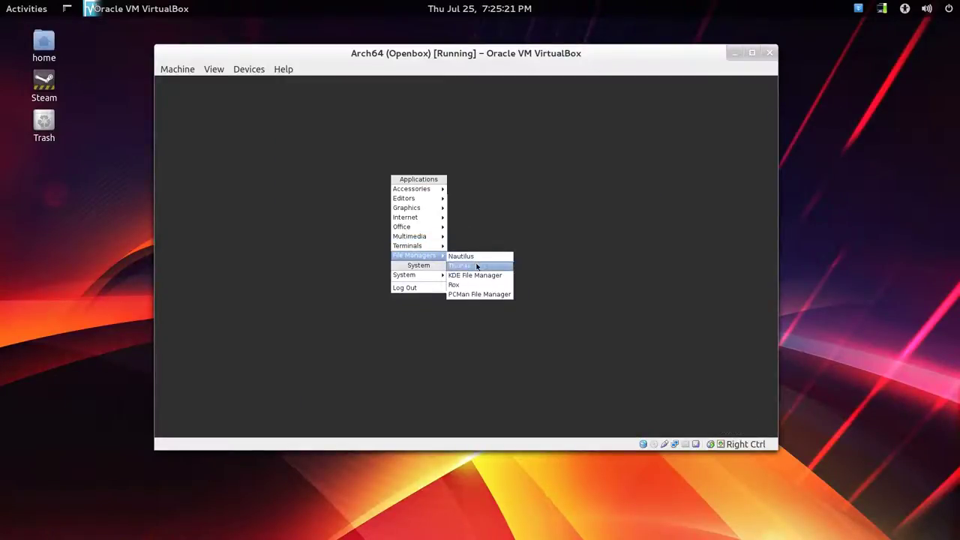
pyautogui.click(474, 267)
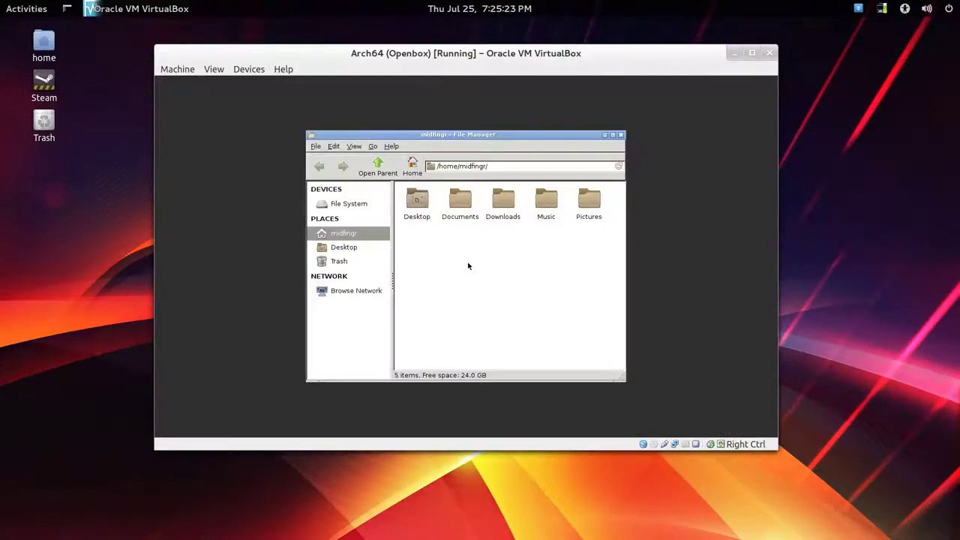
pyautogui.hotkey('ctrl', 'h')
pyautogui.doubleClick(541, 201)
pyautogui.doubleClick(484, 201)
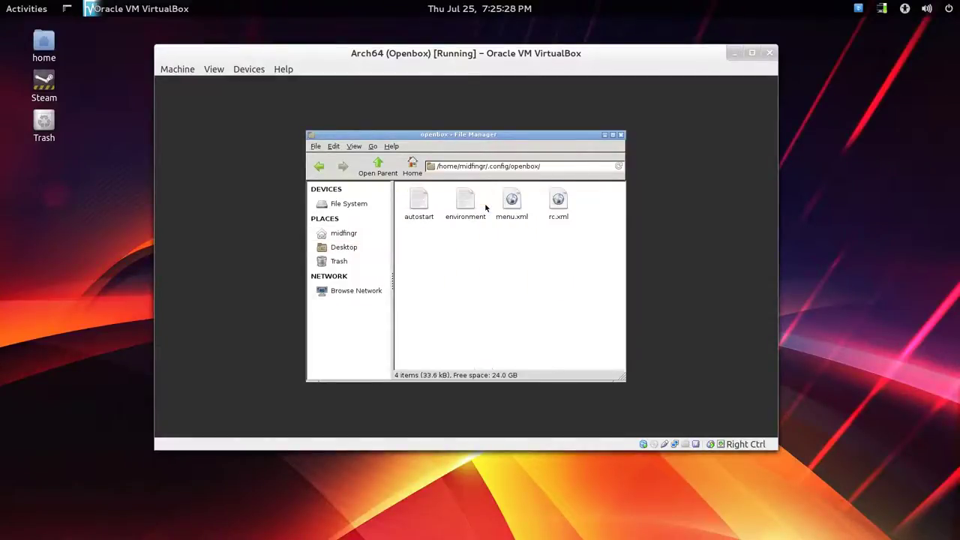
pyautogui.doubleClick(420, 201)
# Step: Add a 'tint2 &' line at the end of autostart, save and close
pyautogui.click(428, 272)
pyautogui.write('tint2 ')
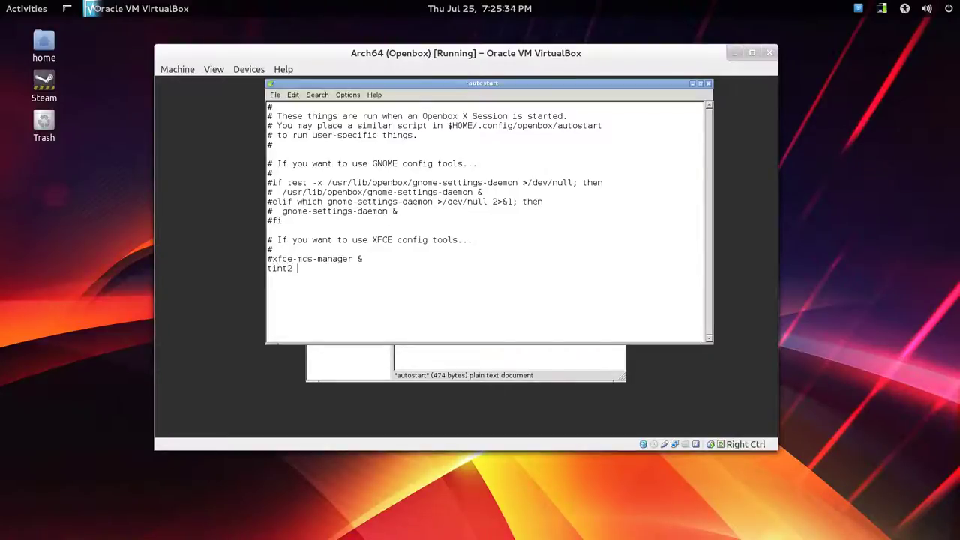
pyautogui.write('&')
pyautogui.hotkey('ctrl', 's')
pyautogui.hotkey('ctrl', 'q')
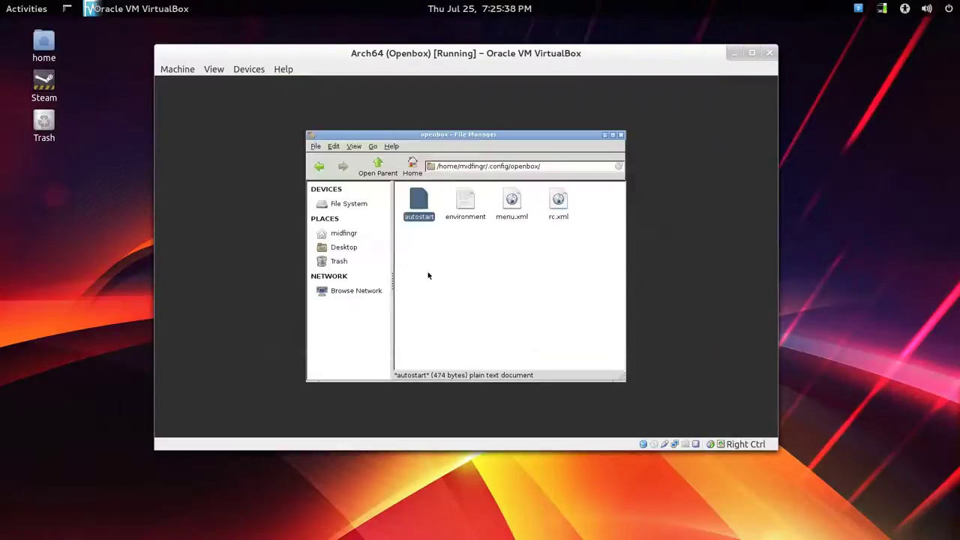
# Step: Close Thunar, run sudo reboot from a new terminal, then open the desktop menu
pyautogui.hotkey('ctrl', 'w')
pyautogui.rightClick(411, 206)
pyautogui.moveTo(438, 276)
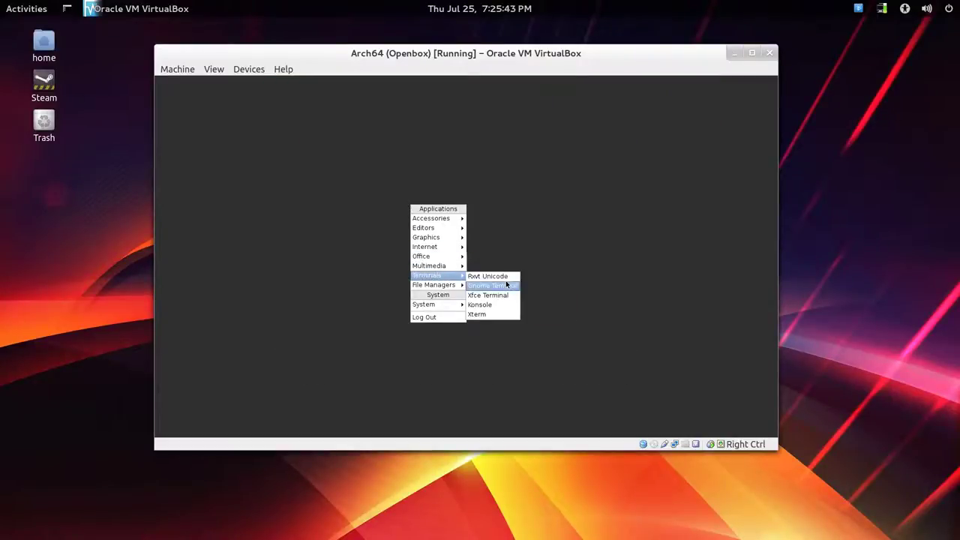
pyautogui.click(487, 286)
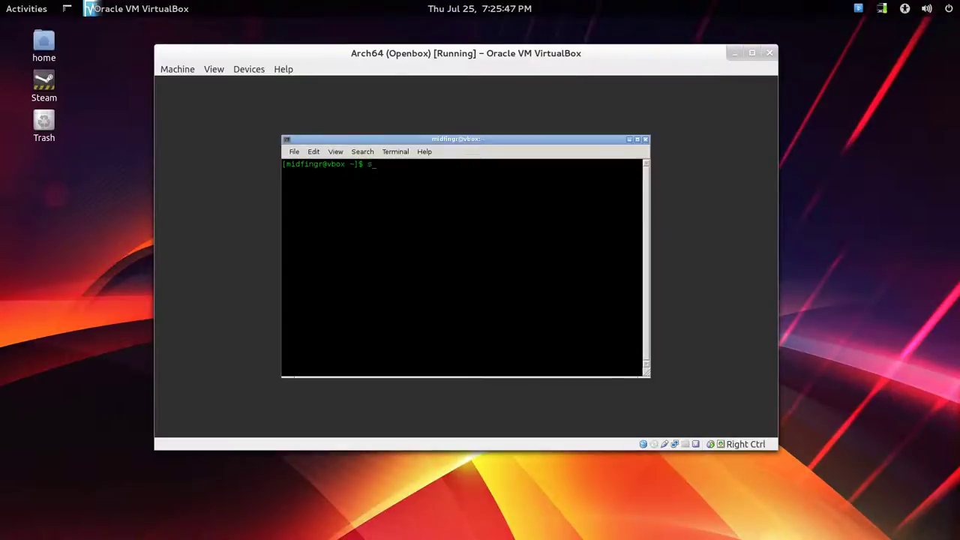
pyautogui.write('sudo reboot')
pyautogui.press('Return')
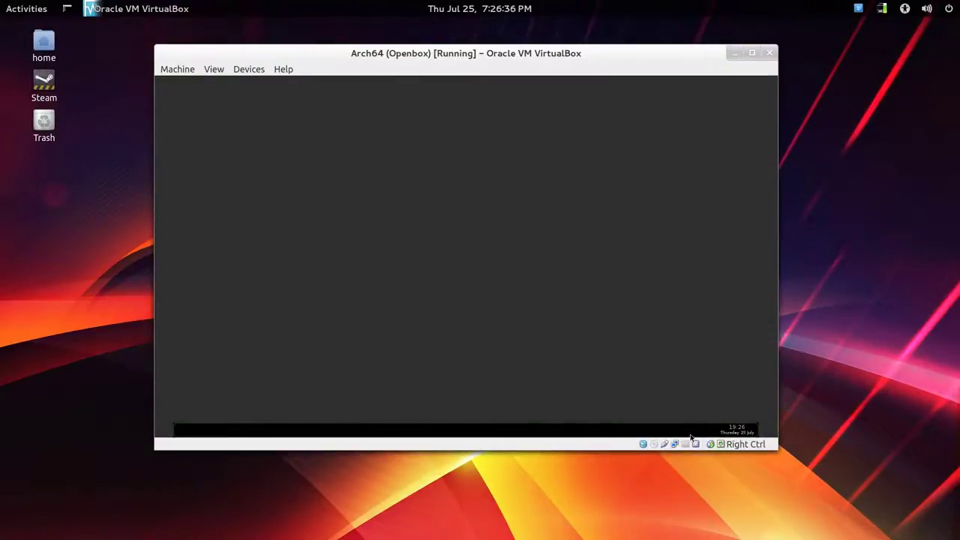
pyautogui.rightClick(395, 184)
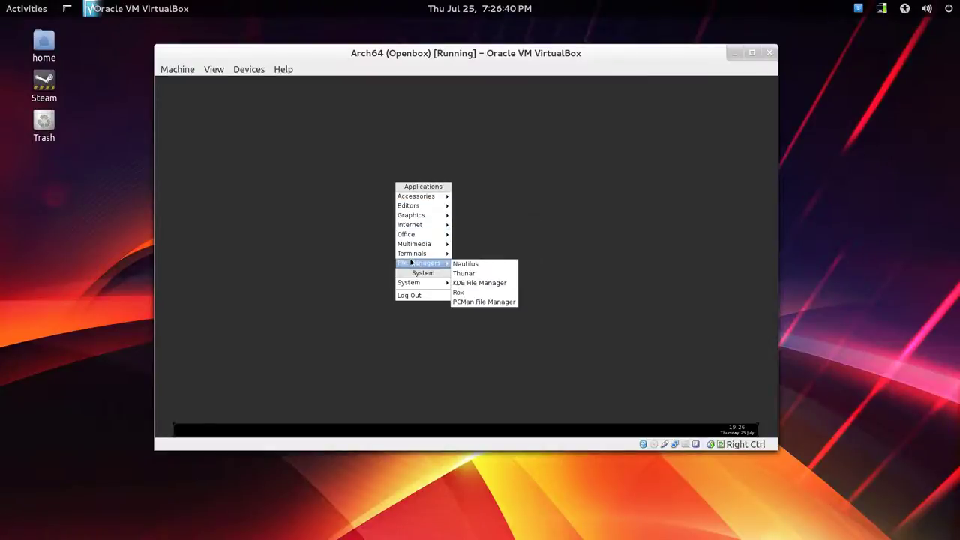
# Step: In a new guest terminal, install slim with sudo pacman, then start a leafpad /etc/slim.conf command
pyautogui.moveTo(419, 262)
pyautogui.click(475, 267)
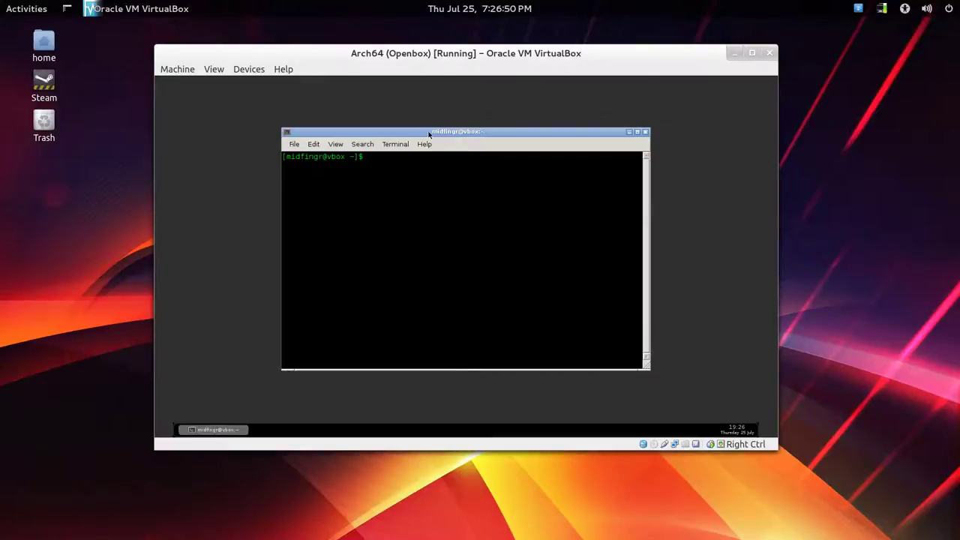
pyautogui.moveTo(428, 133); pyautogui.dragTo(462, 144)
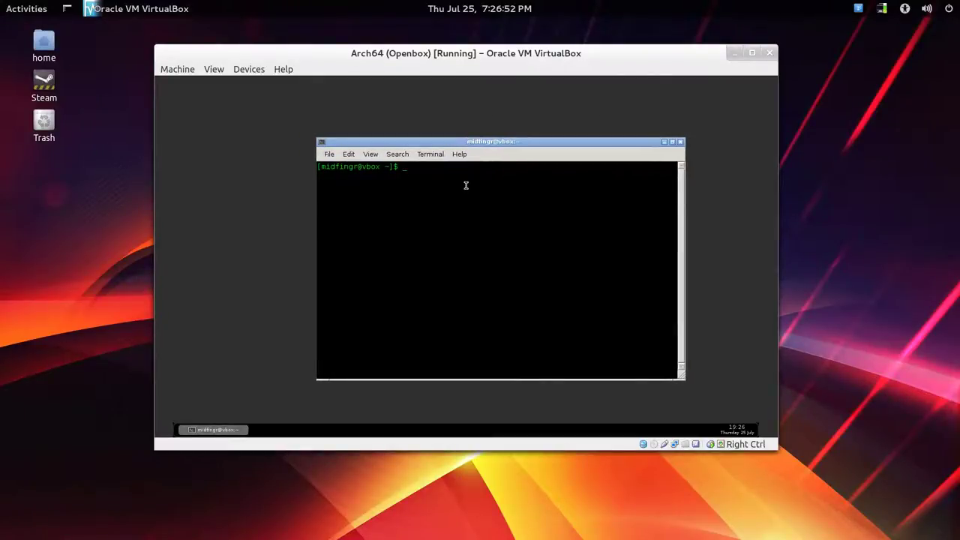
pyautogui.write('sudo pacman -S slim')
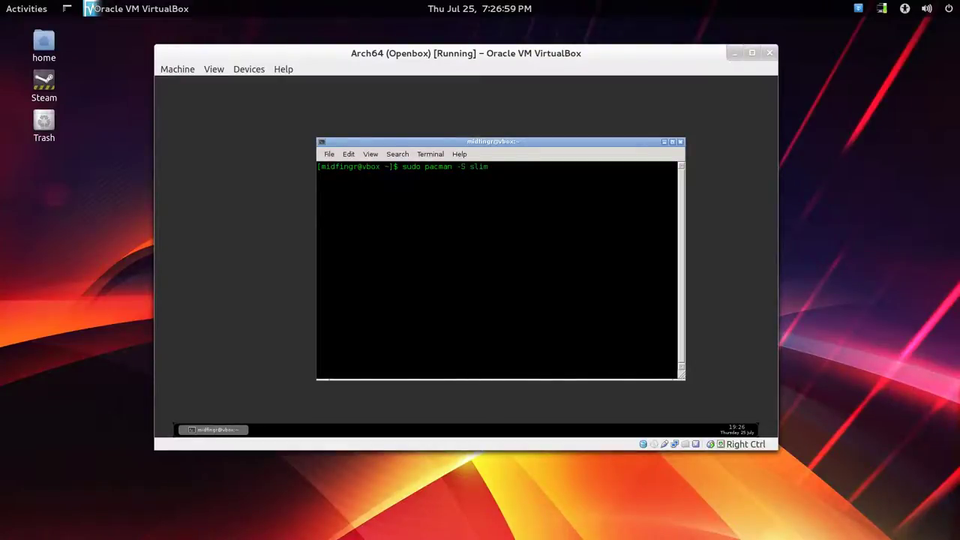
pyautogui.press('Return')
pyautogui.hotkey('ctrl', 'c')
pyautogui.hotkey('ctrl', 'l')
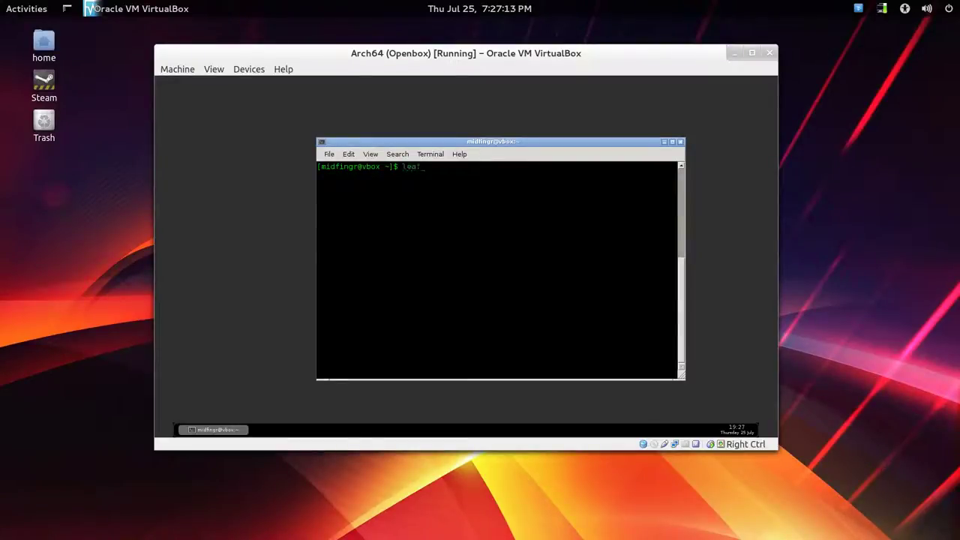
pyautogui.write('pad ')
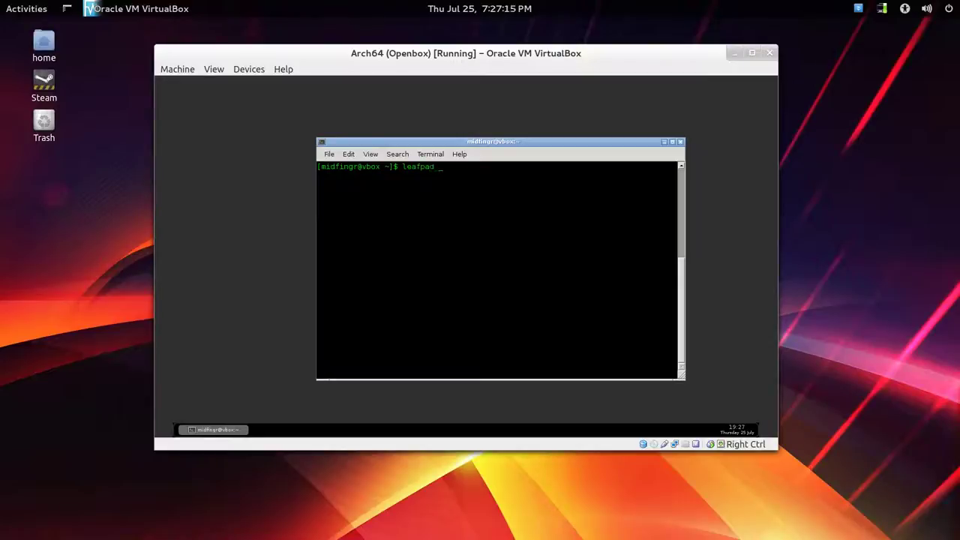
pyautogui.write('/etc/sl')
pyautogui.write('im.conf')
# Step: Open /etc/slim.conf in leafpad with sudo and set auto_login to yes
pyautogui.press('Home')
pyautogui.write('sudo')
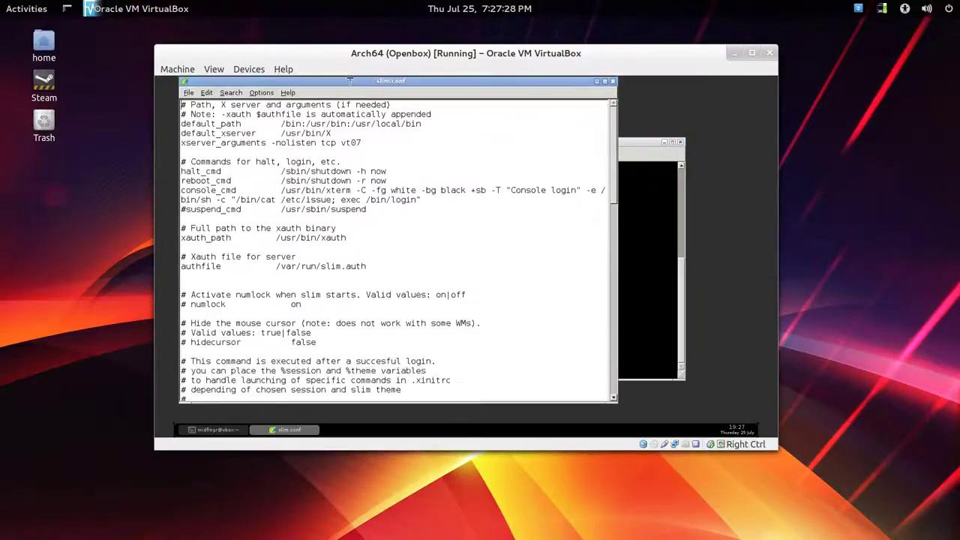
pyautogui.scroll(-10, 251, 296)
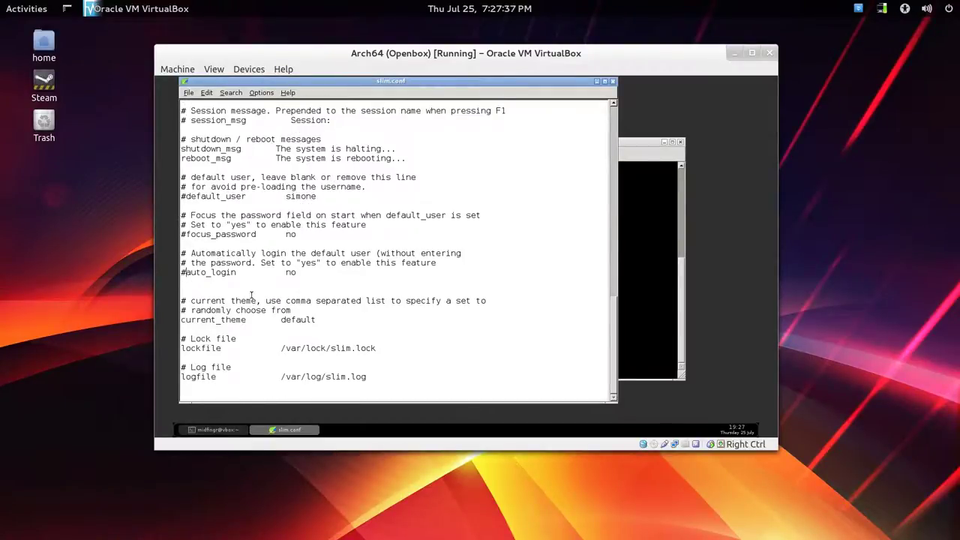
pyautogui.press('BackSpace')
pyautogui.press('End')
pyautogui.press('BackSpace')
pyautogui.press('BackSpace')
pyautogui.write('yes')
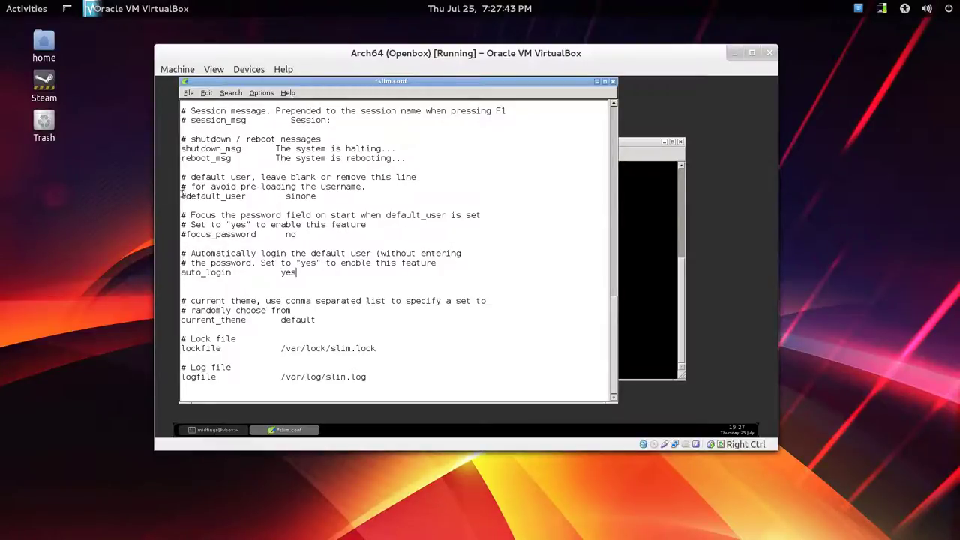
# Step: Set default_user to the user's account name and put openbox-session first in sessions
pyautogui.press('BackSpace')
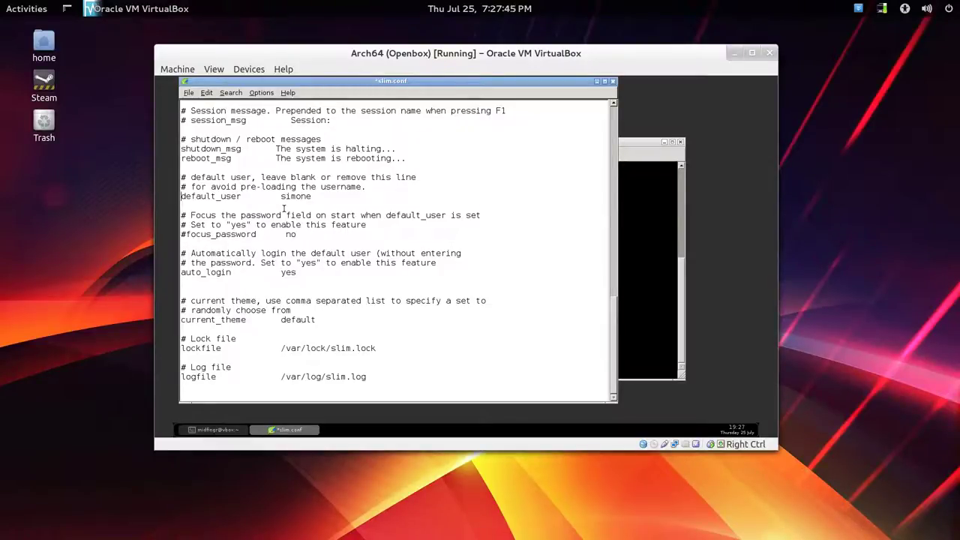
pyautogui.press('BackSpace')
pyautogui.press('BackSpace')
pyautogui.press('BackSpace')
pyautogui.press('BackSpace')
pyautogui.press('BackSpace')
pyautogui.press('BackSpace')
pyautogui.write('midfingr')
pyautogui.scroll(2, 319, 184)
pyautogui.scroll(2, 319, 184)
pyautogui.scroll(2, 319, 185)
pyautogui.click(282, 213)
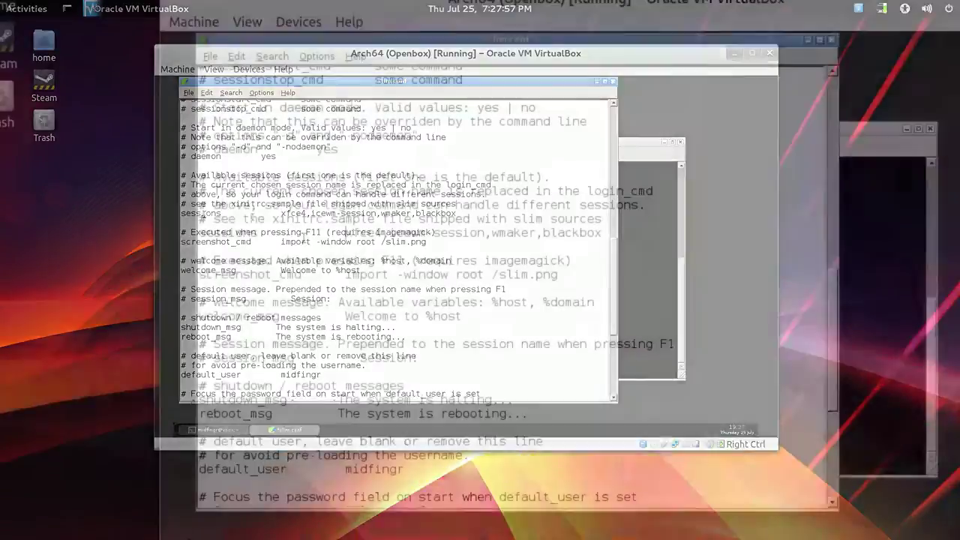
pyautogui.write('o')
pyautogui.write('pe')
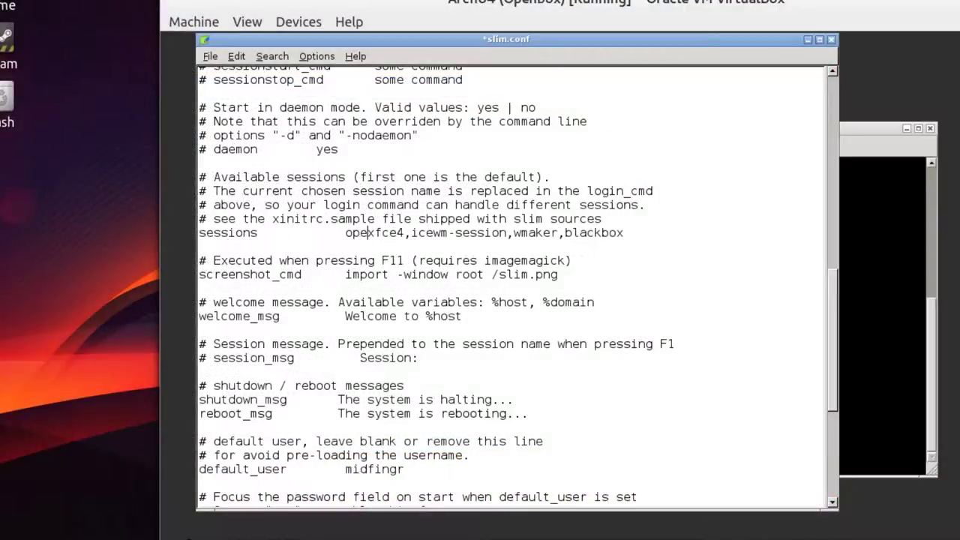
pyautogui.write('nbox')
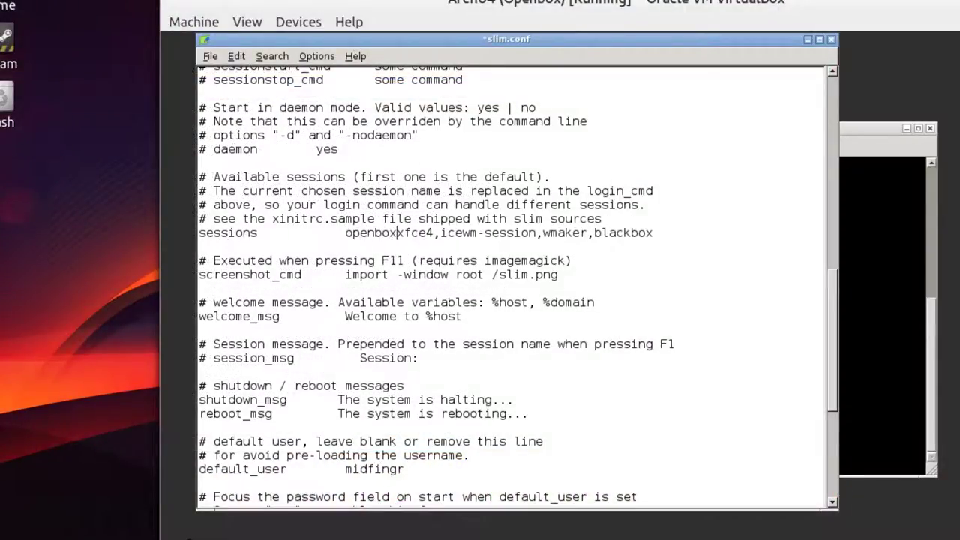
pyautogui.write('-session,')
# Step: Shorten halt_cmd to 'halt' and reboot_cmd to 'reboot', then save slim.conf
pyautogui.scroll(3, 330, 164)
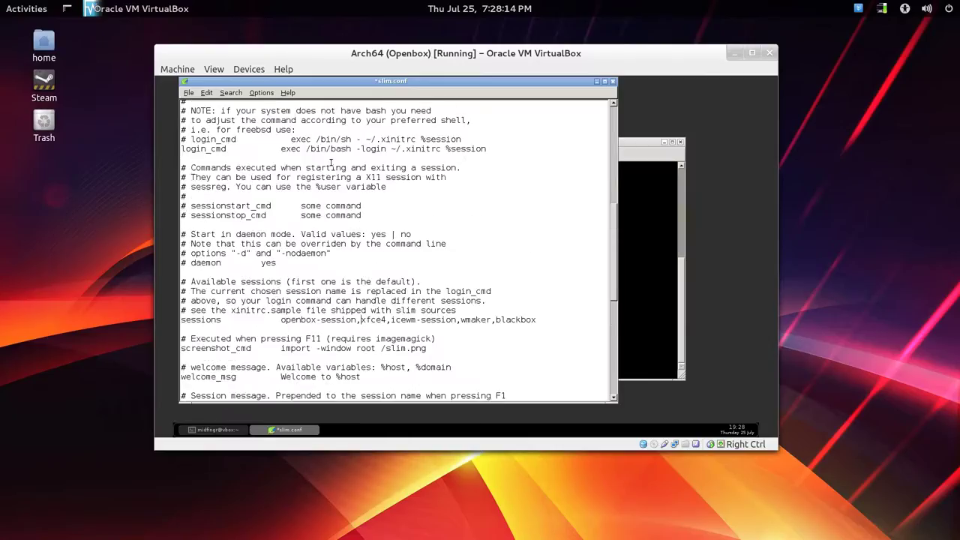
pyautogui.scroll(3, 330, 164)
pyautogui.scroll(3, 330, 163)
pyautogui.scroll(5, 330, 164)
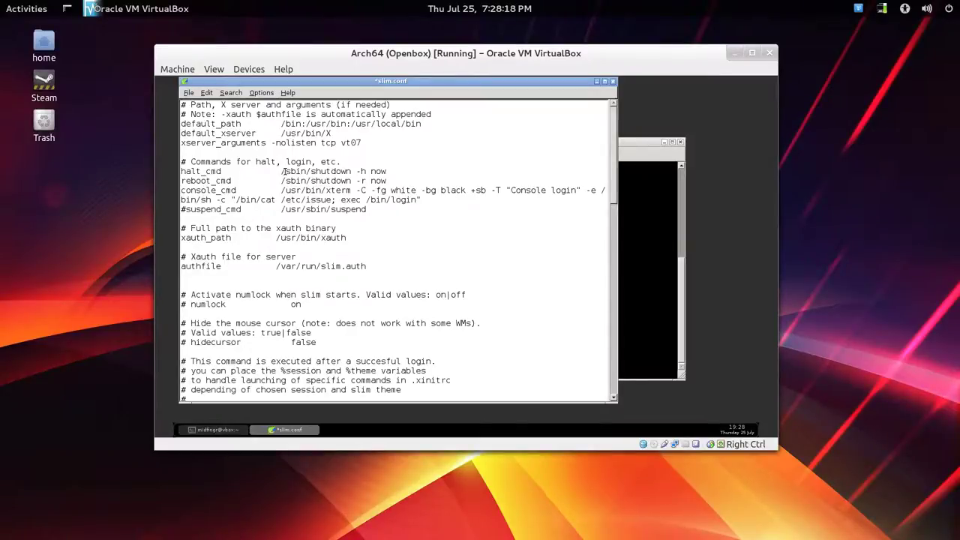
pyautogui.moveTo(282, 171); pyautogui.dragTo(410, 168)
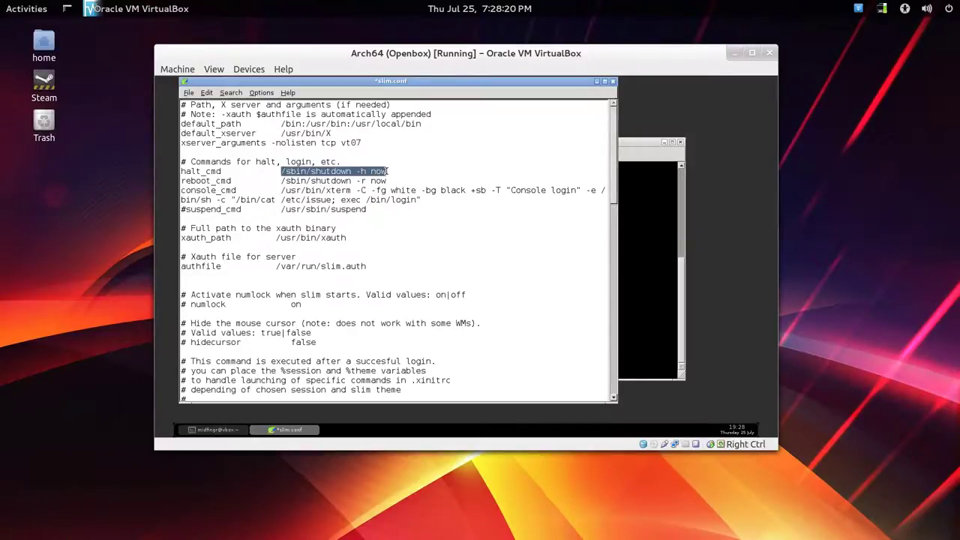
pyautogui.press('Delete')
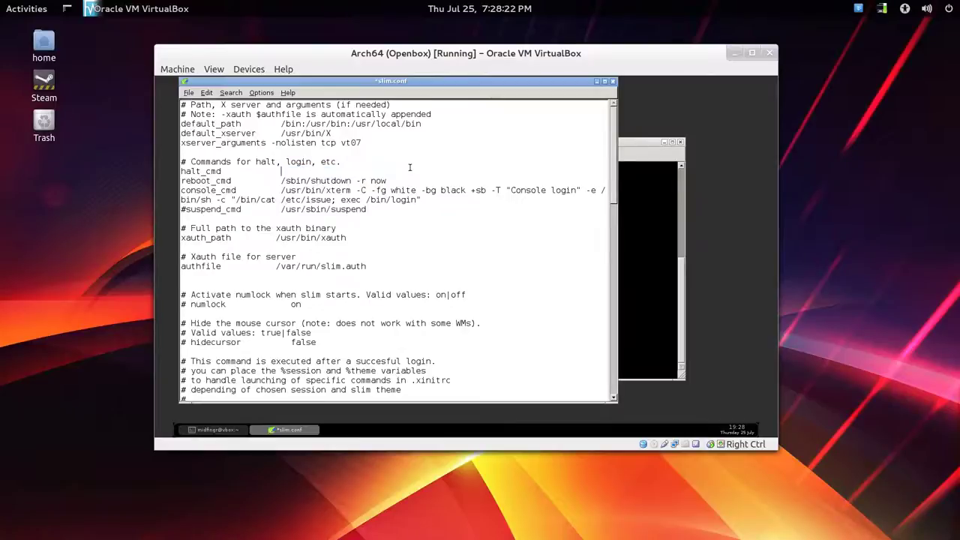
pyautogui.write('halt')
pyautogui.moveTo(281, 181); pyautogui.dragTo(387, 181)
pyautogui.press('Delete')
pyautogui.write('reboot')
pyautogui.hotkey('ctrl', 's')
# Step: Close leafpad, enable slim at boot with sudo systemctl enable slim, and start the reboot
pyautogui.hotkey('ctrl', 'q')
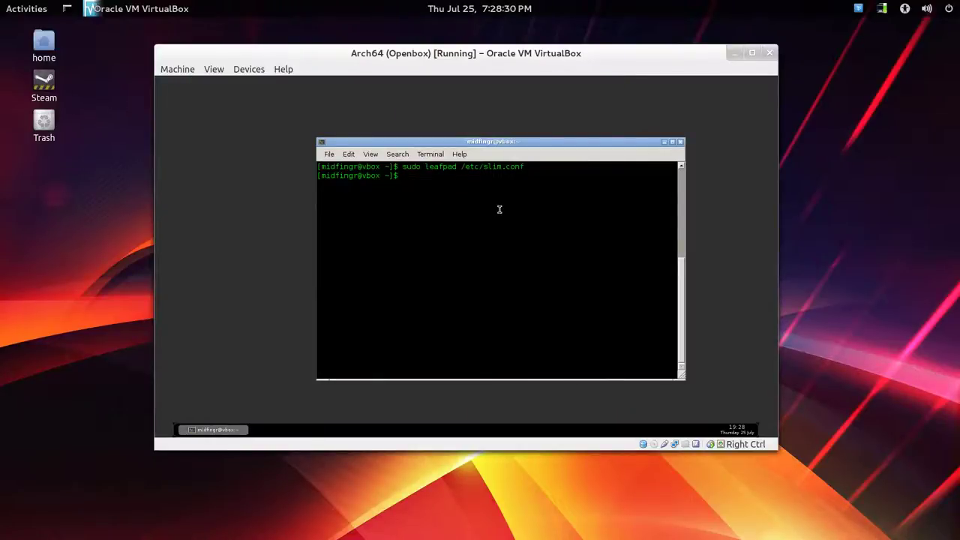
pyautogui.write('sudo ')
pyautogui.write('syst')
pyautogui.write('emctl ')
pyautogui.write('enable sl')
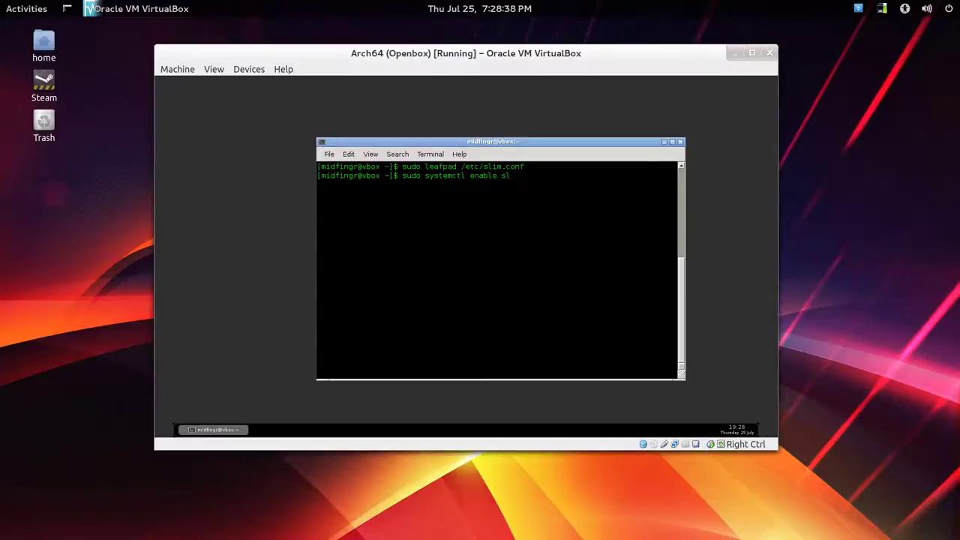
pyautogui.write('im')
pyautogui.press('Return')
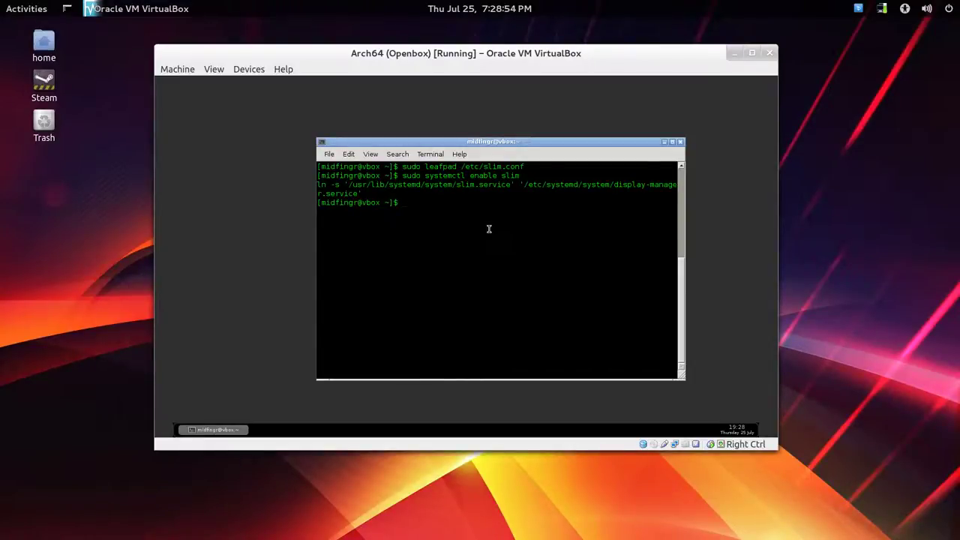
pyautogui.write('sudo')
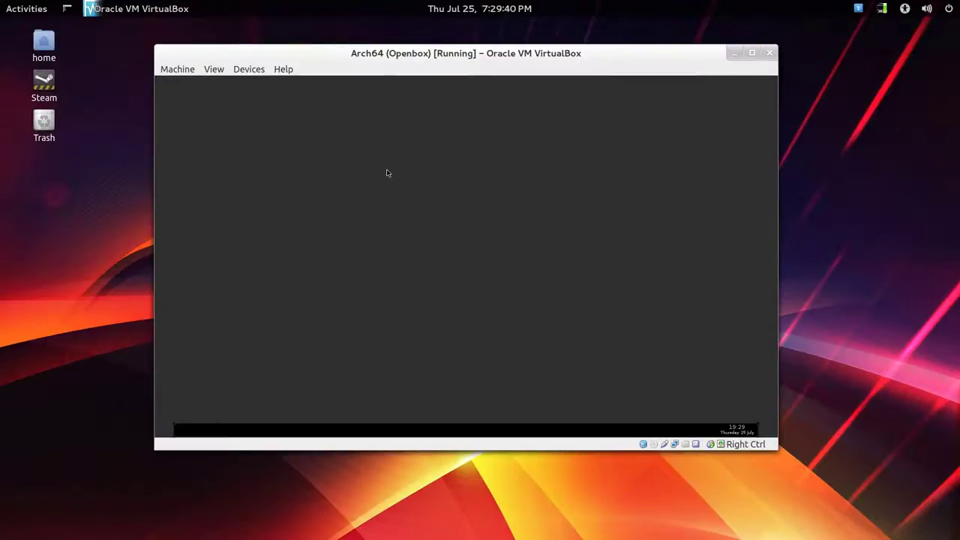
# Step: Open a Gnome Terminal from the desktop menu and install xcompmgr-dana with yaourt
pyautogui.rightClick(387, 172)
pyautogui.moveTo(411, 241)
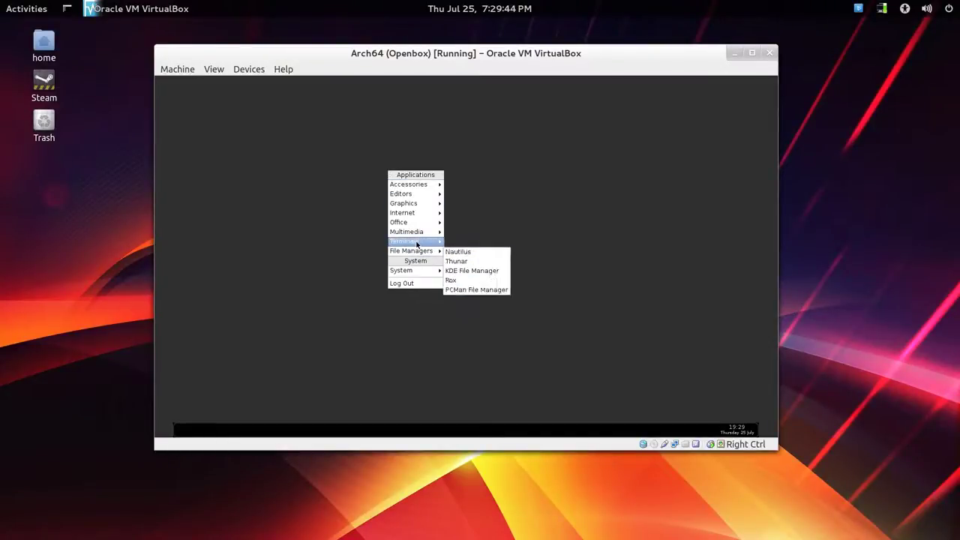
pyautogui.click(447, 254)
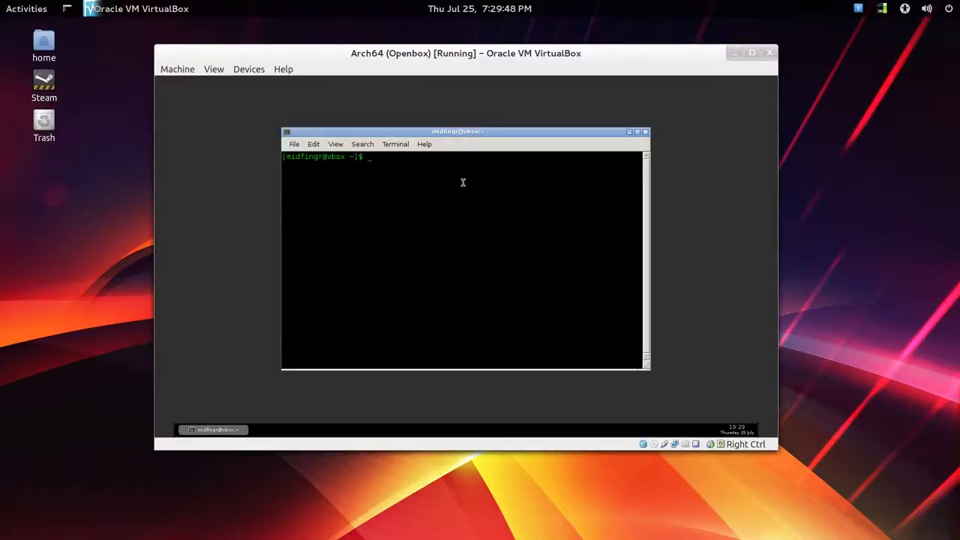
pyautogui.write('yaourt xcompmgr-dana')
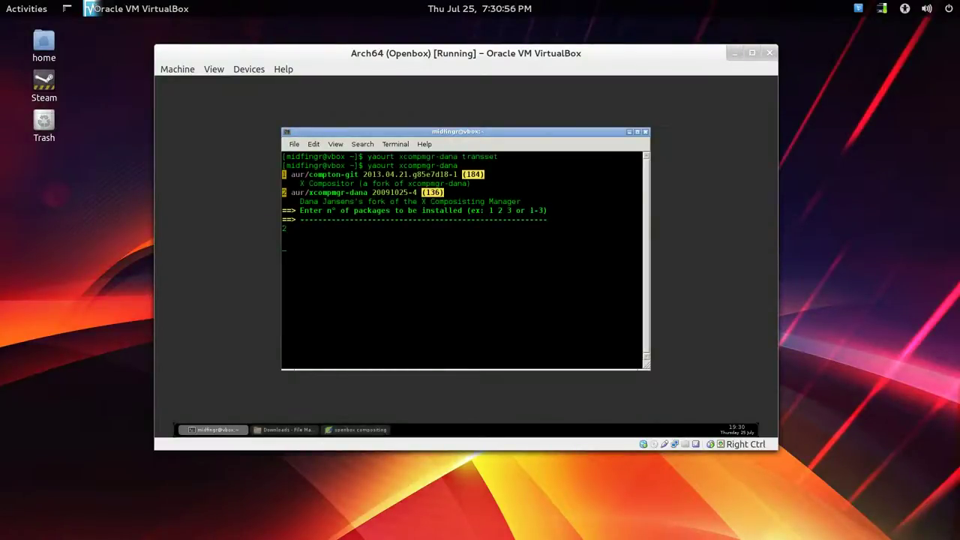
pyautogui.hotkey('ctrl', 'l')
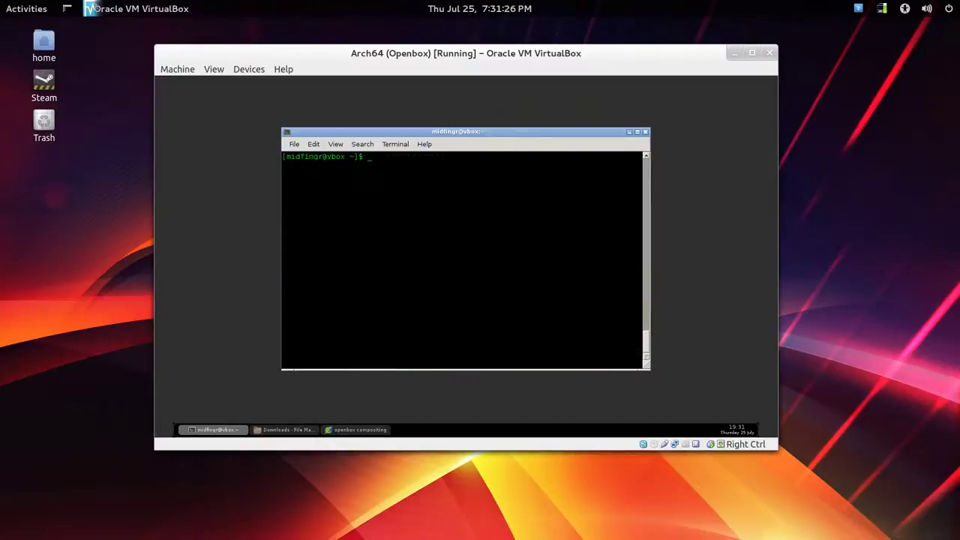
# Step: Search yaourt for transset and install transset-df as option 1
pyautogui.write('yaourt xcompmgr-dana transset')
pyautogui.hotkey('ctrl', 'Left')
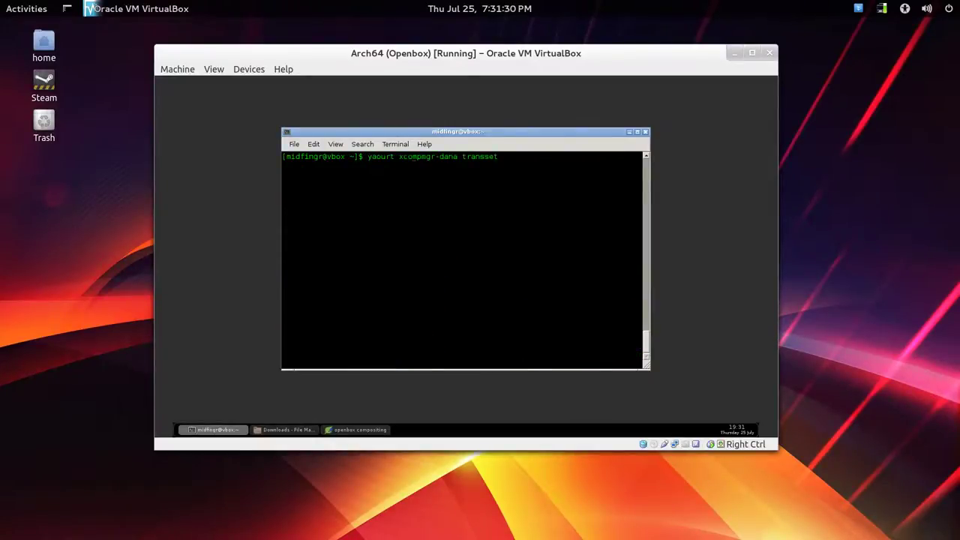
pyautogui.press('Delete')
pyautogui.press('Delete')
pyautogui.press('Delete')
pyautogui.press('Delete')
pyautogui.press('Delete')
pyautogui.press('Delete')
pyautogui.press('Delete')
pyautogui.press('Delete')
pyautogui.press('Delete')
pyautogui.press('Return')
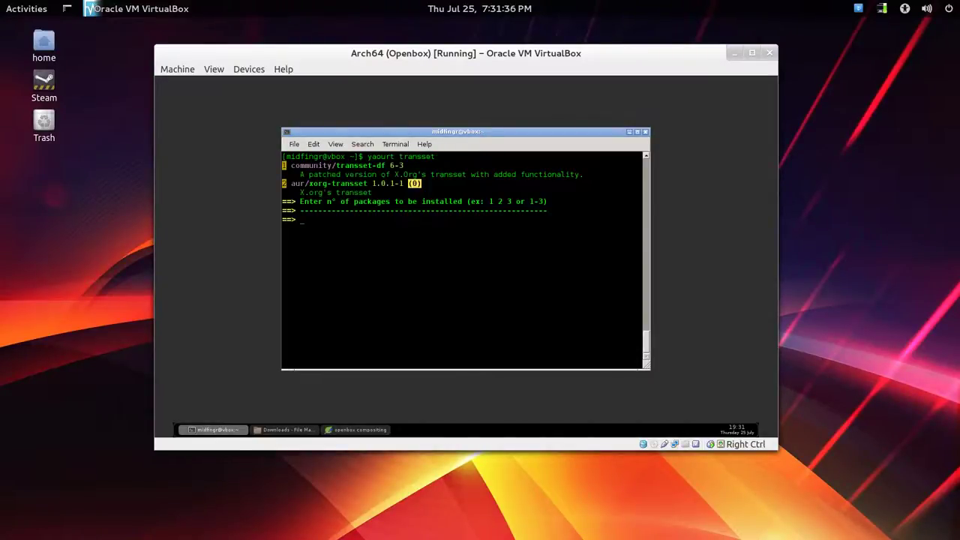
pyautogui.write('1')
pyautogui.write('y')
pyautogui.press('Return')
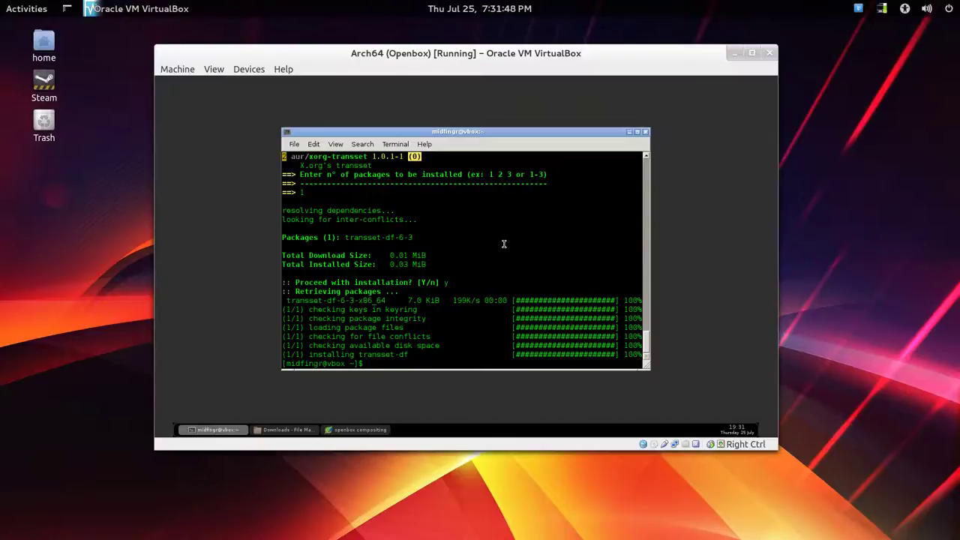
pyautogui.write('cl')
# Step: As root, create an empty /usr/bin/xcompmgr_openbox with touch, pasting the name from the notes
pyautogui.hotkey('ctrl', 'l')
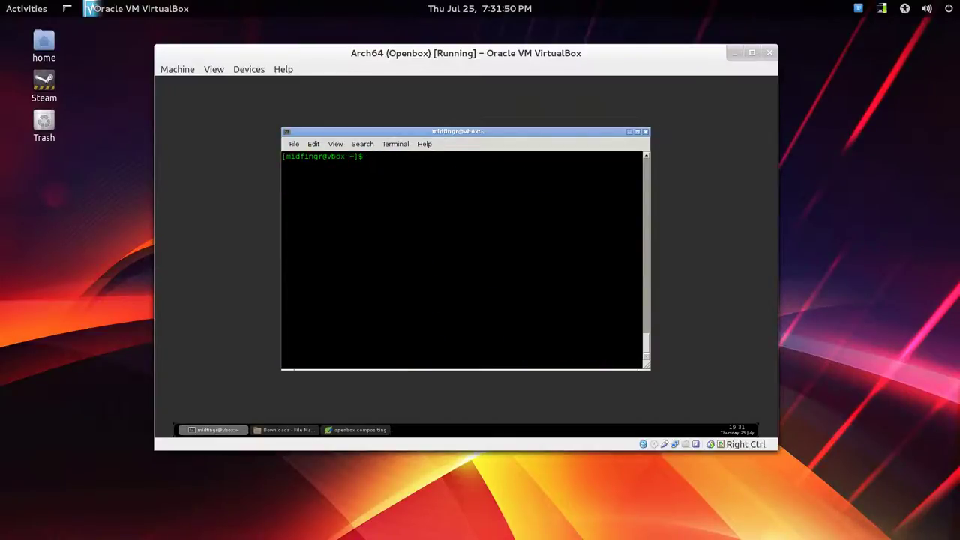
pyautogui.write('su')
pyautogui.press('Return')
pyautogui.press('Return')
pyautogui.write('cd')
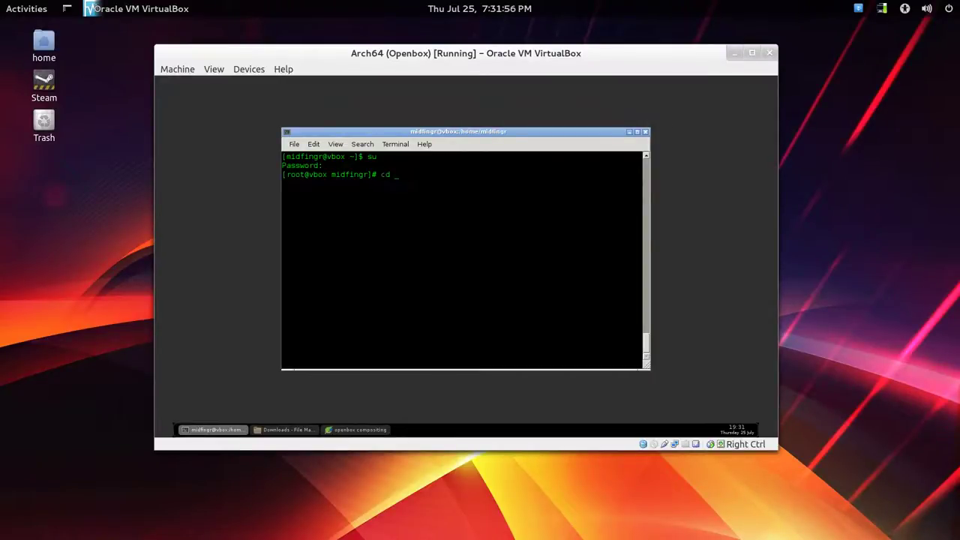
pyautogui.write('/')
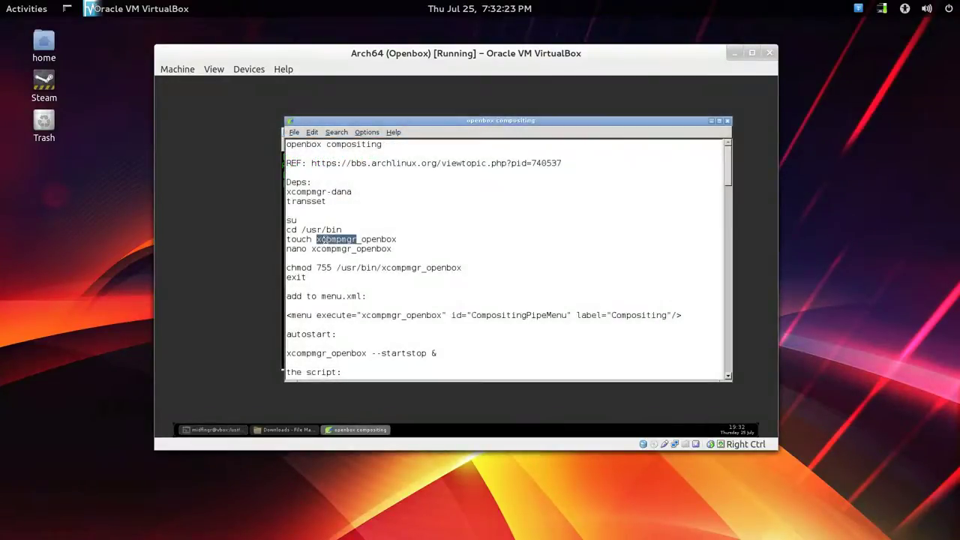
pyautogui.moveTo(316, 239); pyautogui.dragTo(397, 240)
pyautogui.click(371, 430)
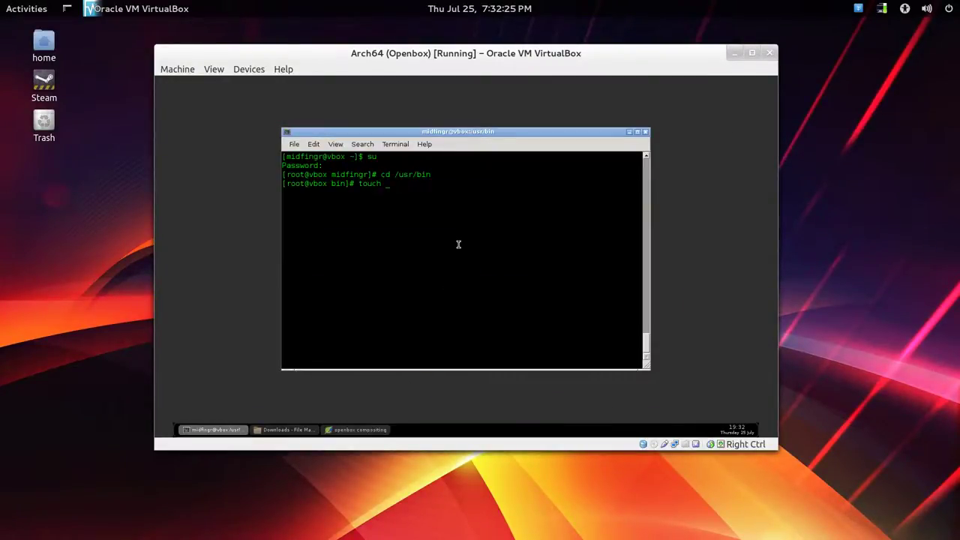
pyautogui.rightClick(448, 217)
pyautogui.click(471, 258)
pyautogui.press('Return')
pyautogui.click(356, 429)
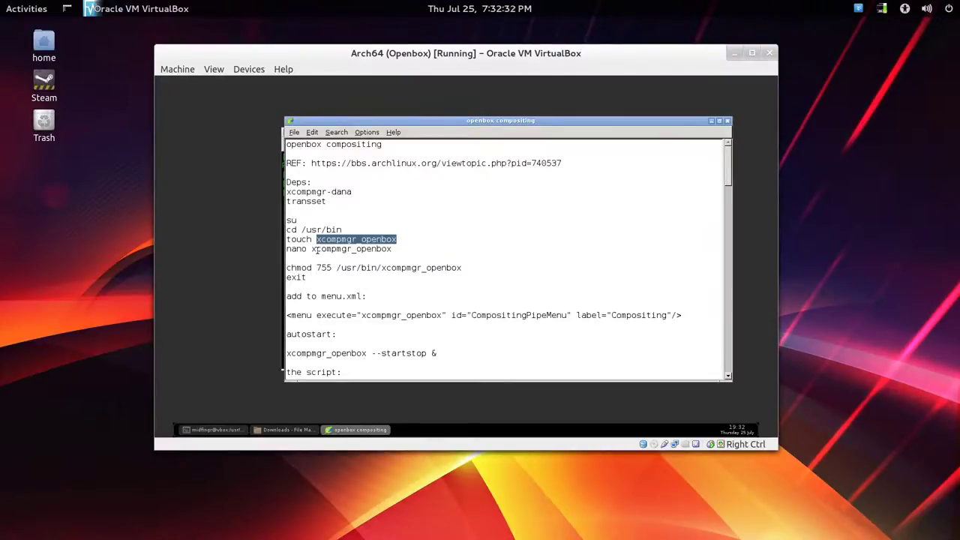
pyautogui.moveTo(312, 249); pyautogui.dragTo(391, 251)
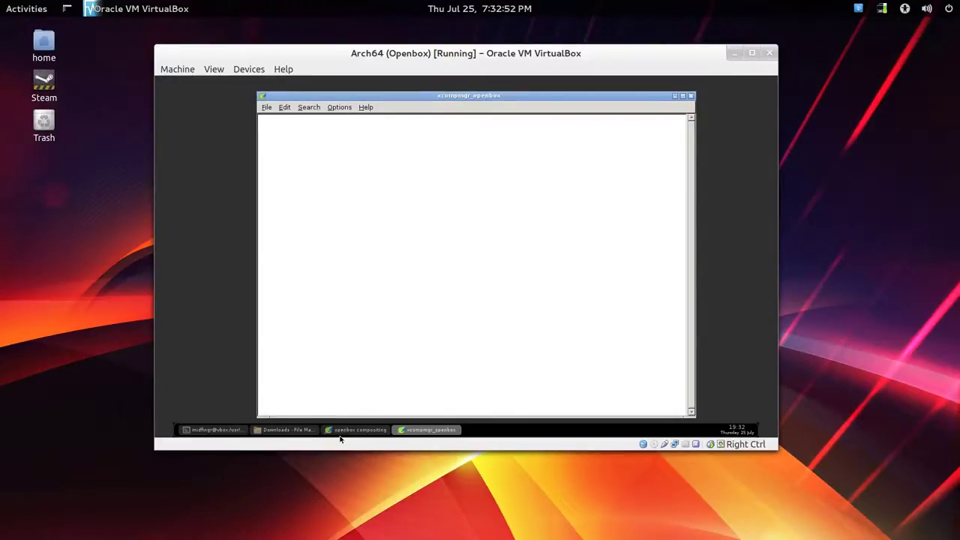
# Step: Paste the #!/bin/bash pipe-menu script from the notes into xcompmgr_openbox, then save and close it
pyautogui.click(359, 432)
pyautogui.scroll(-1, 441, 295)
pyautogui.scroll(-3, 446, 277)
pyautogui.scroll(-2, 453, 259)
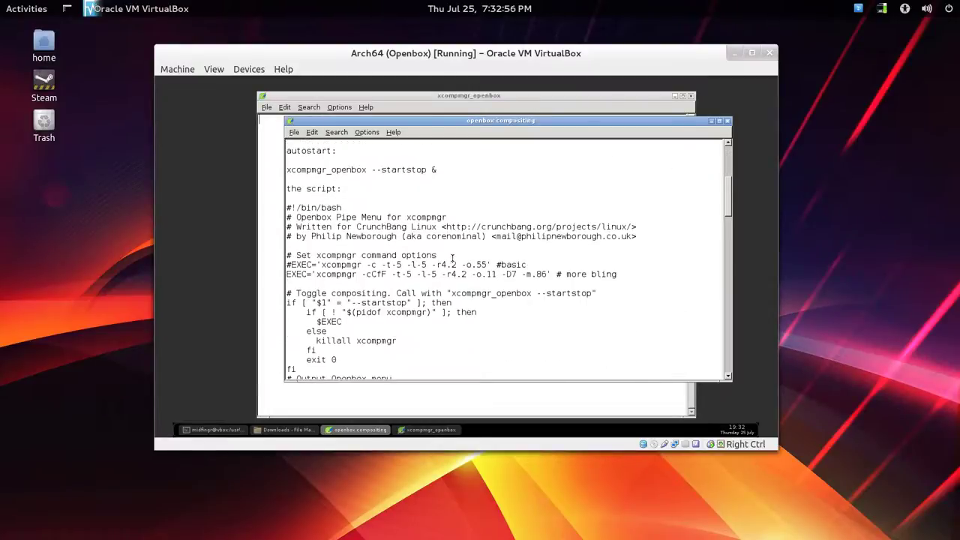
pyautogui.scroll(-1, 356, 207)
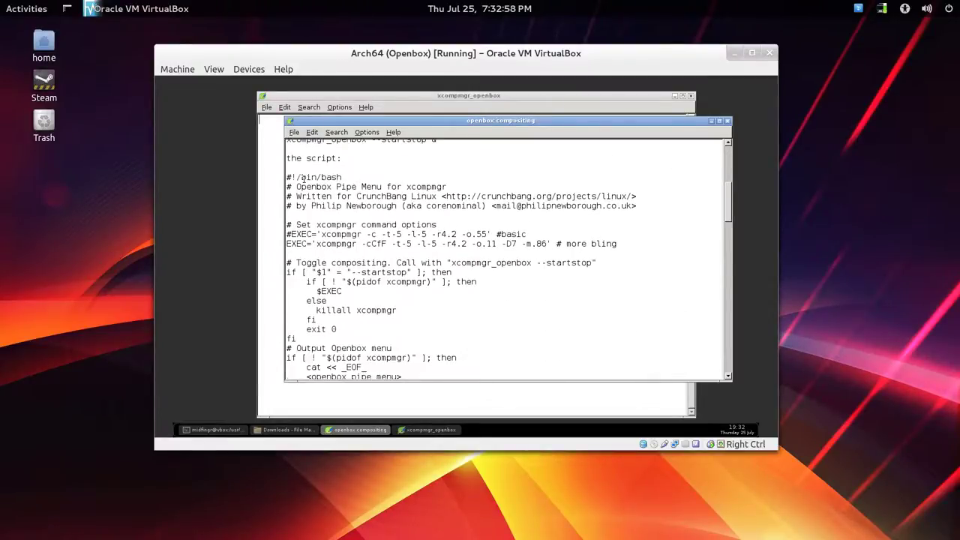
pyautogui.moveTo(292, 177); pyautogui.dragTo(477, 317)
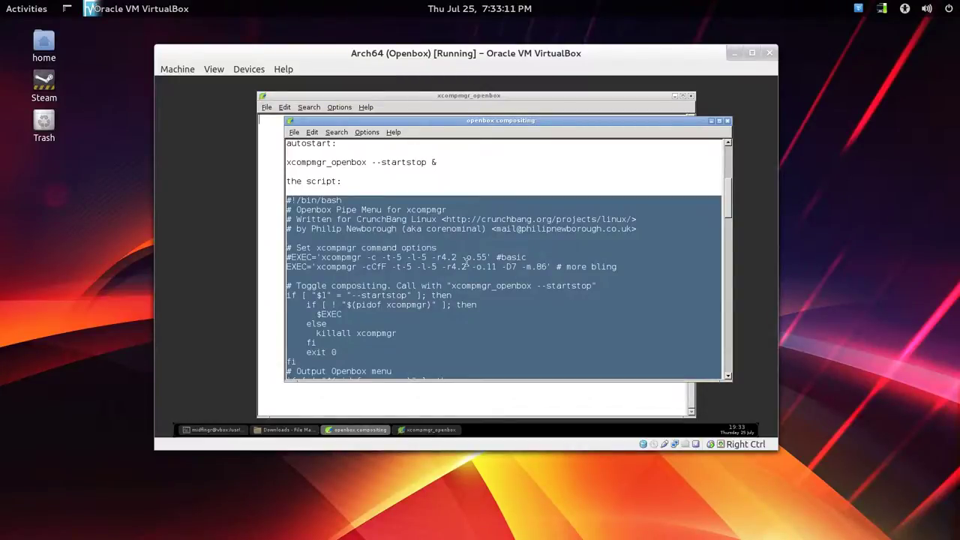
pyautogui.click(423, 431)
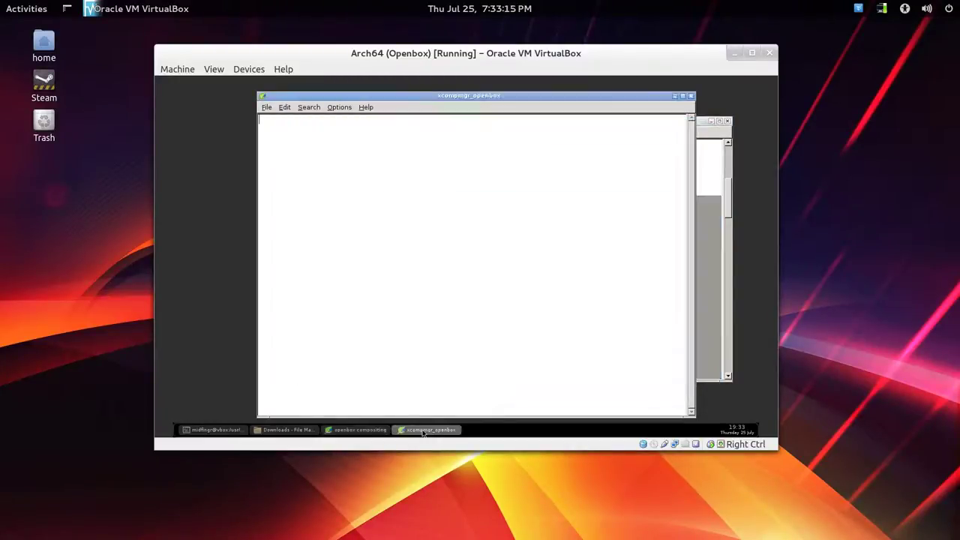
pyautogui.rightClick(347, 143)
pyautogui.click(360, 167)
pyautogui.scroll(10, 573, 330)
pyautogui.scroll(10, 574, 327)
pyautogui.hotkey('ctrl', 's')
pyautogui.hotkey('ctrl', 'q')
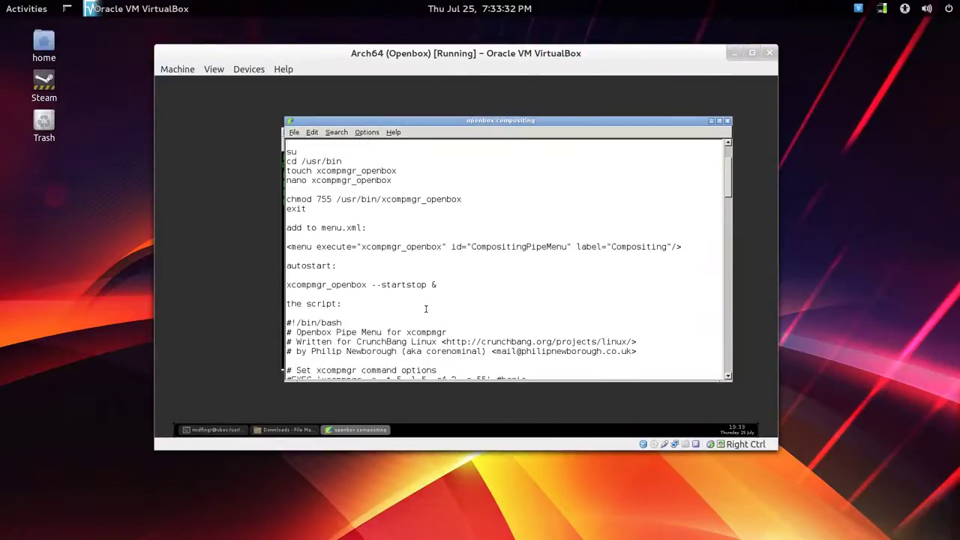
# Step: Make the script executable with chmod 755 and exit the root shell
pyautogui.moveTo(287, 199); pyautogui.dragTo(459, 200)
pyautogui.rightClick(456, 199)
pyautogui.click(473, 214)
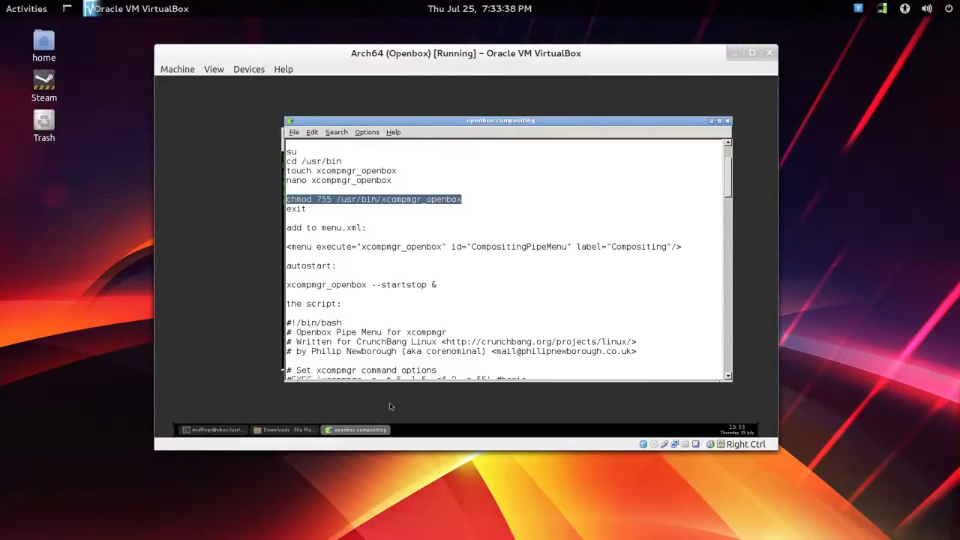
pyautogui.click(208, 429)
pyautogui.rightClick(372, 253)
pyautogui.click(399, 275)
pyautogui.press('Return')
pyautogui.write('exi')
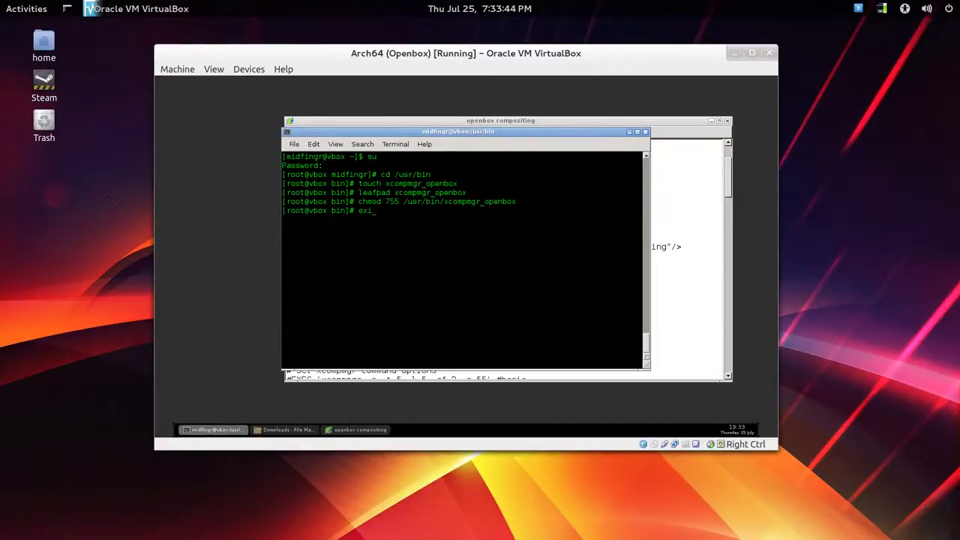
pyautogui.write('t')
pyautogui.press('Return')
# Step: Start compositing by running 'xcompmgr_openbox --startstop &' copied from the notes
pyautogui.click(707, 268)
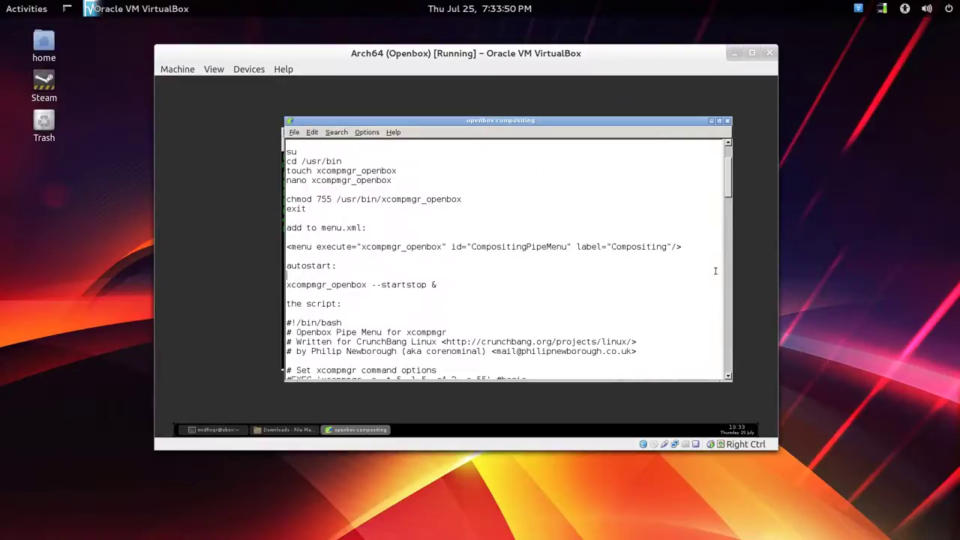
pyautogui.scroll(-1, 475, 222)
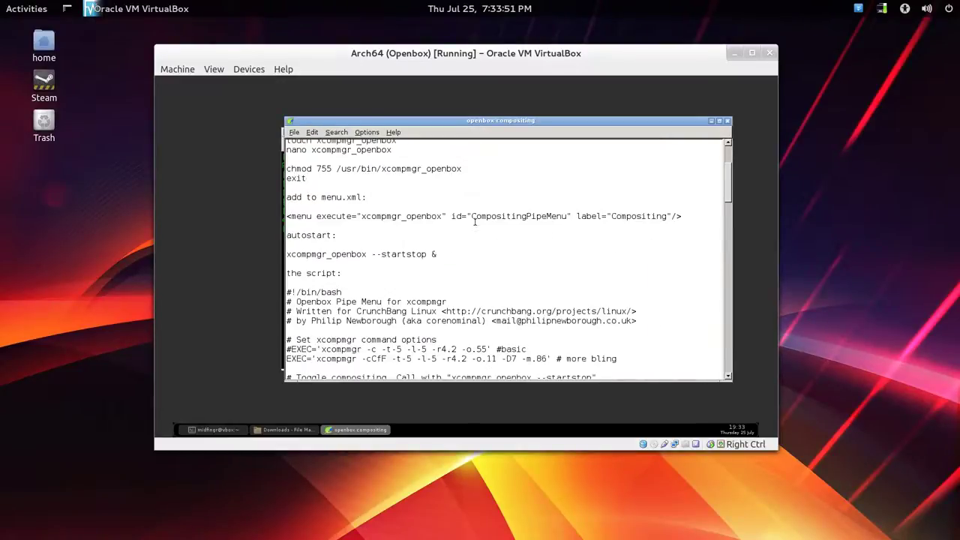
pyautogui.doubleClick(288, 255)
pyautogui.moveTo(288, 254); pyautogui.dragTo(433, 254)
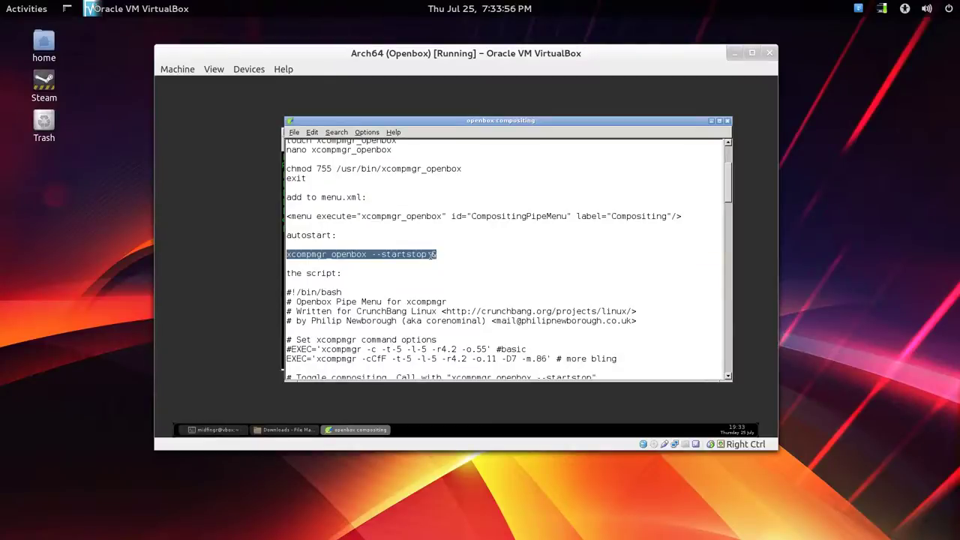
pyautogui.rightClick(428, 255)
pyautogui.click(441, 275)
pyautogui.click(233, 430)
pyautogui.rightClick(398, 242)
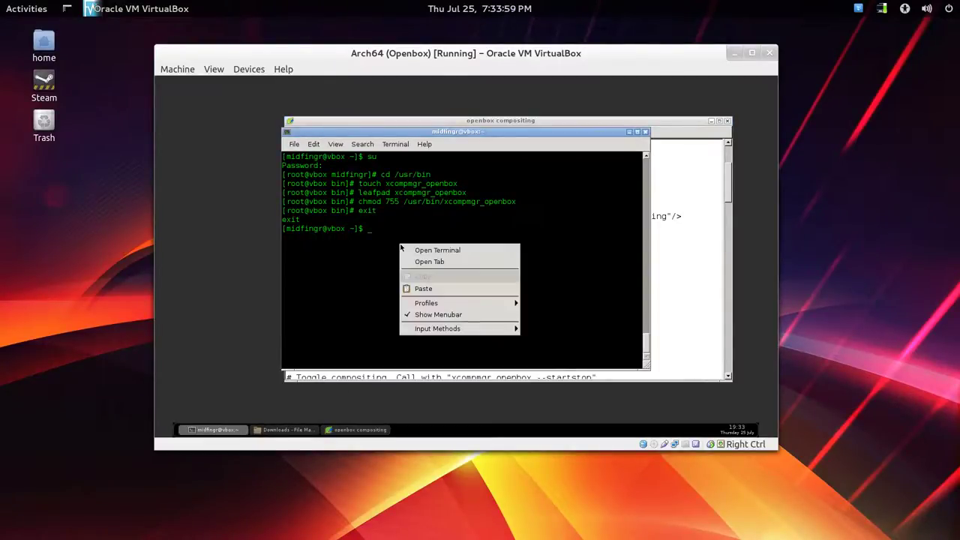
pyautogui.click(424, 288)
pyautogui.press('Return')
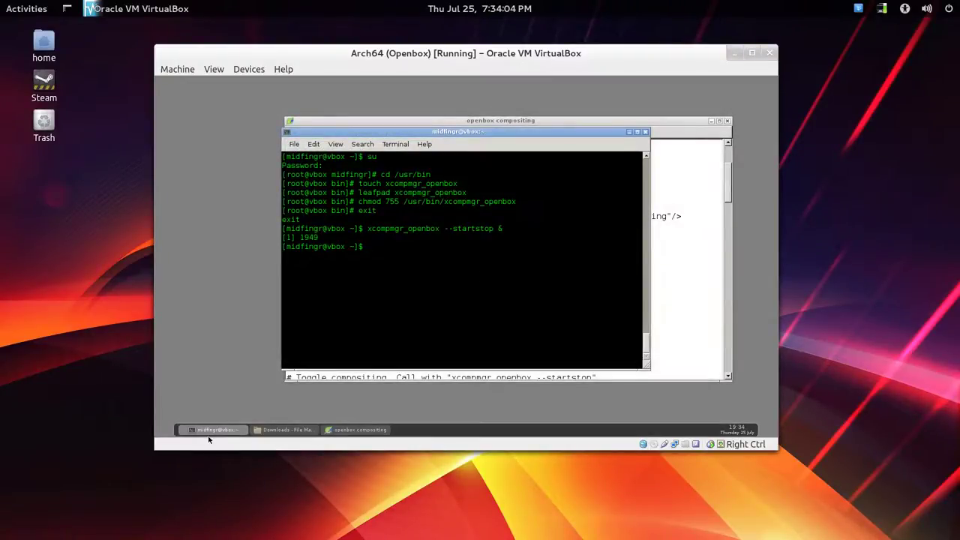
# Step: Minimize the terminal, file manager and editor windows to clear the desktop
pyautogui.click(213, 430)
pyautogui.click(267, 434)
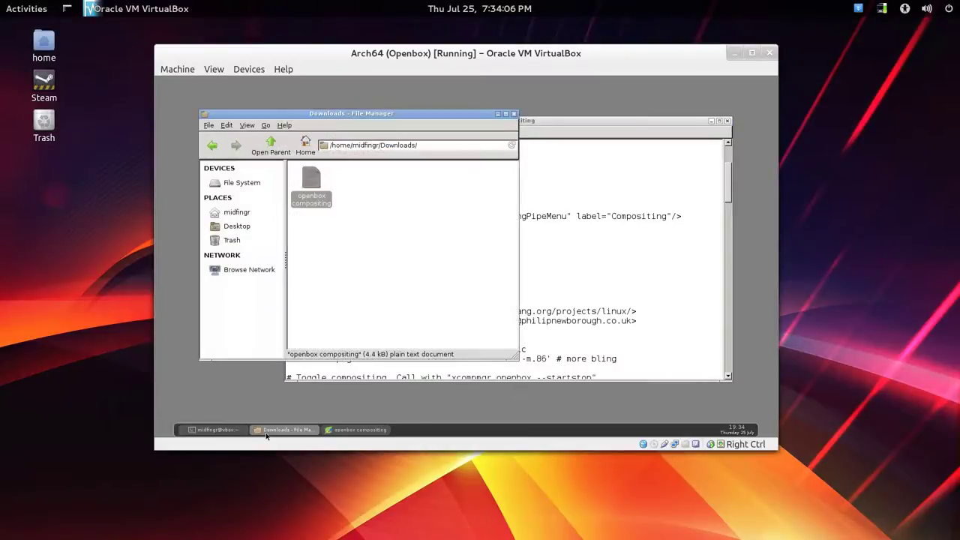
pyautogui.click(267, 433)
pyautogui.click(348, 432)
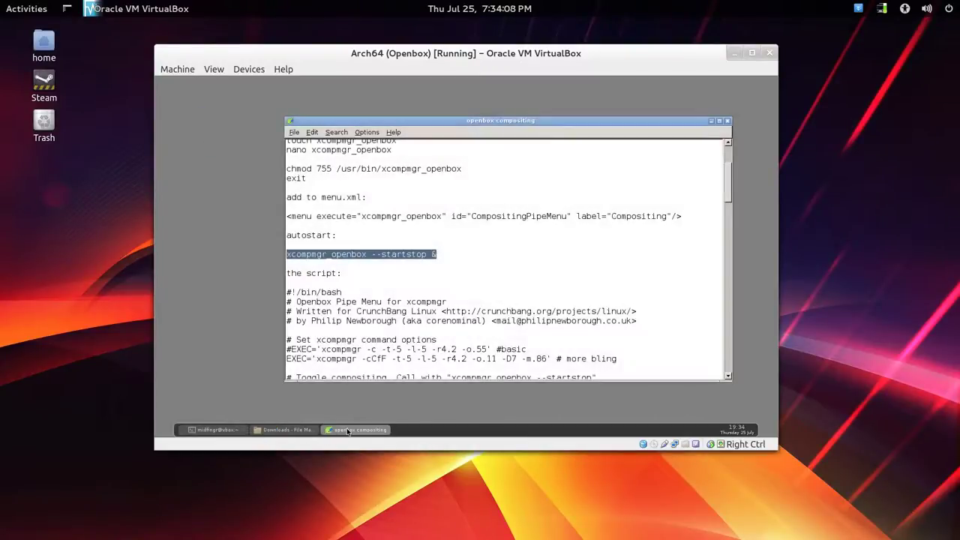
pyautogui.click(347, 431)
pyautogui.rightClick(290, 137)
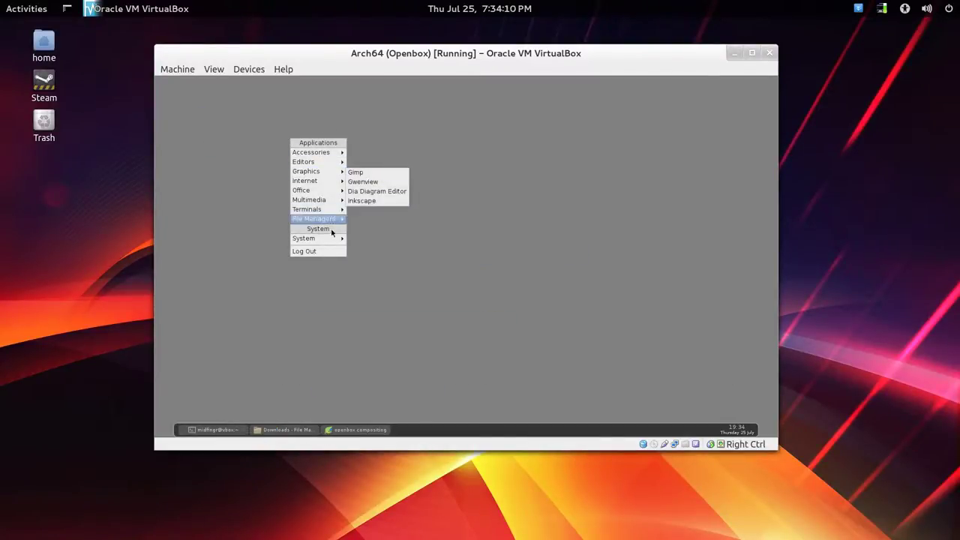
pyautogui.click(289, 337)
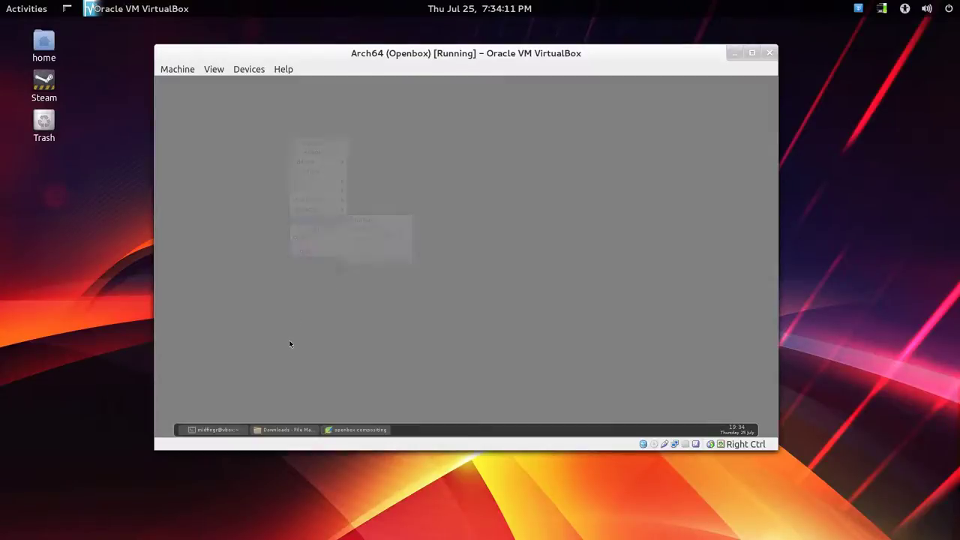
# Step: Show the home folder with hidden files visible in the file manager
pyautogui.click(283, 431)
pyautogui.hotkey('alt', 'Up')
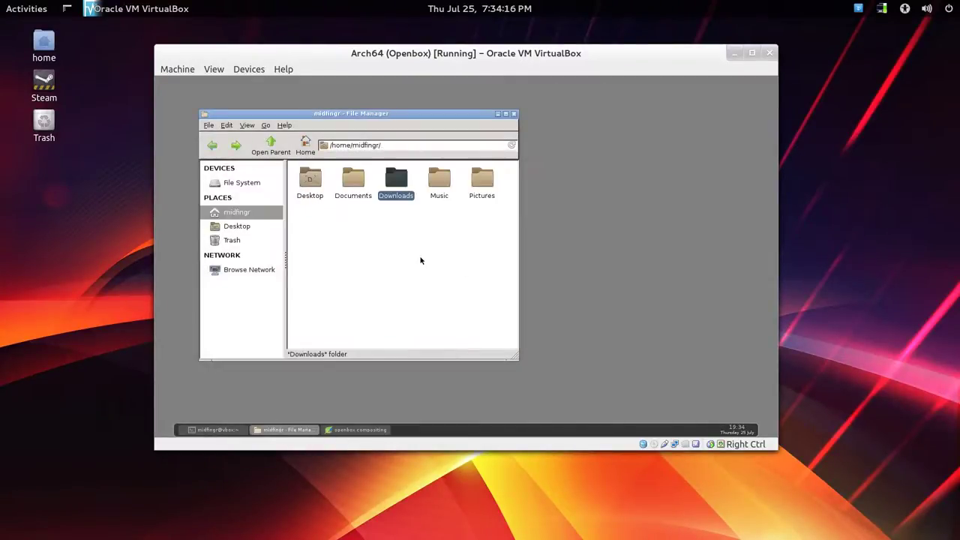
pyautogui.click(419, 261)
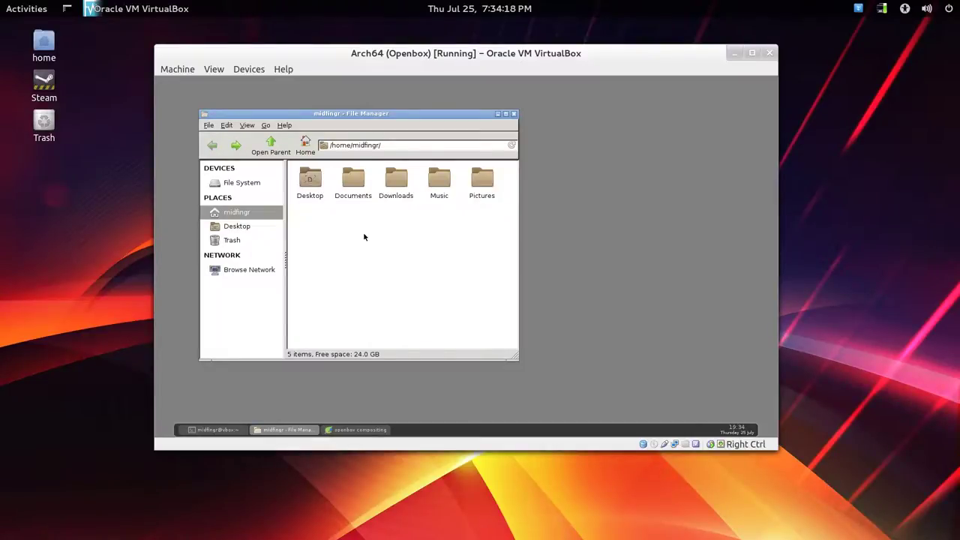
pyautogui.hotkey('ctrl', 'h')
pyautogui.hotkey('alt', 'Tab')
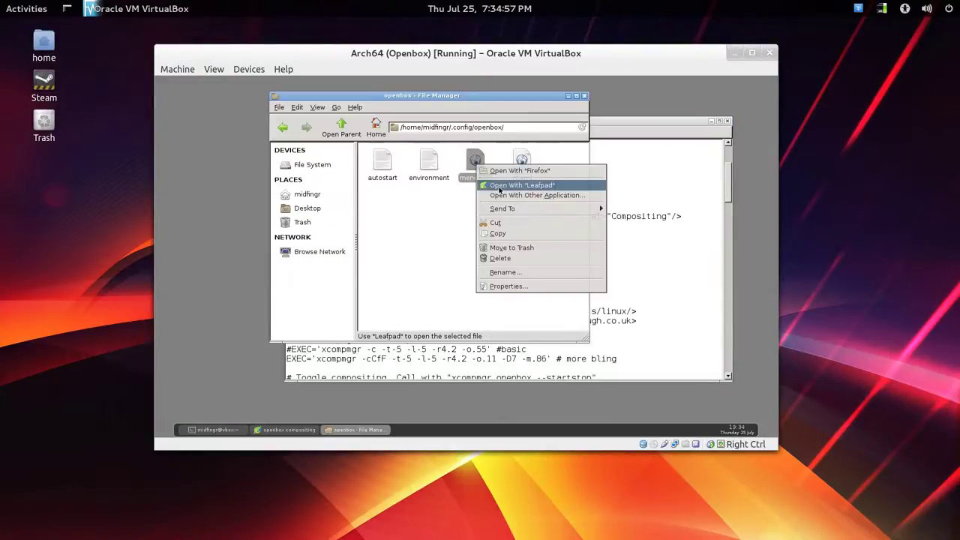
# Step: Add the Compositing menu line from the notes to menu.xml and save it
pyautogui.click(501, 185)
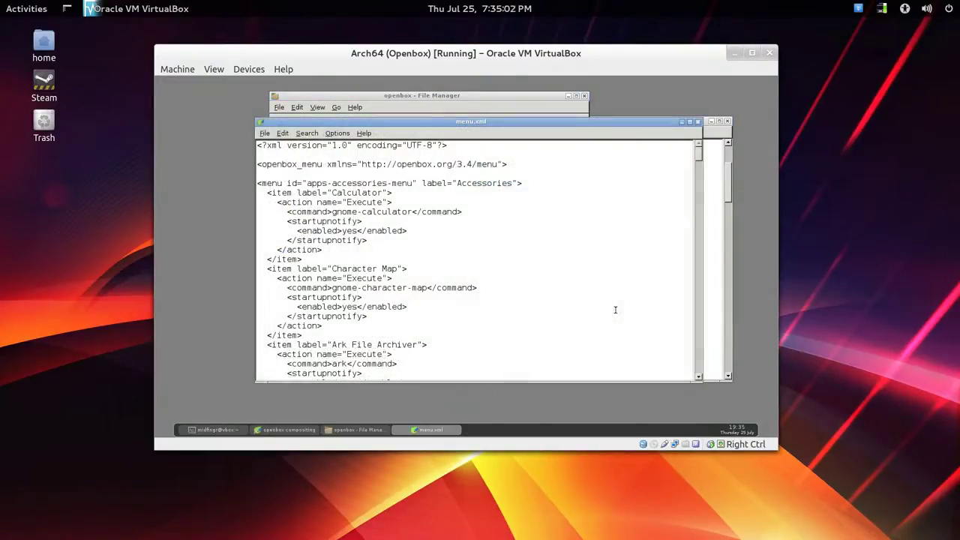
pyautogui.click(288, 432)
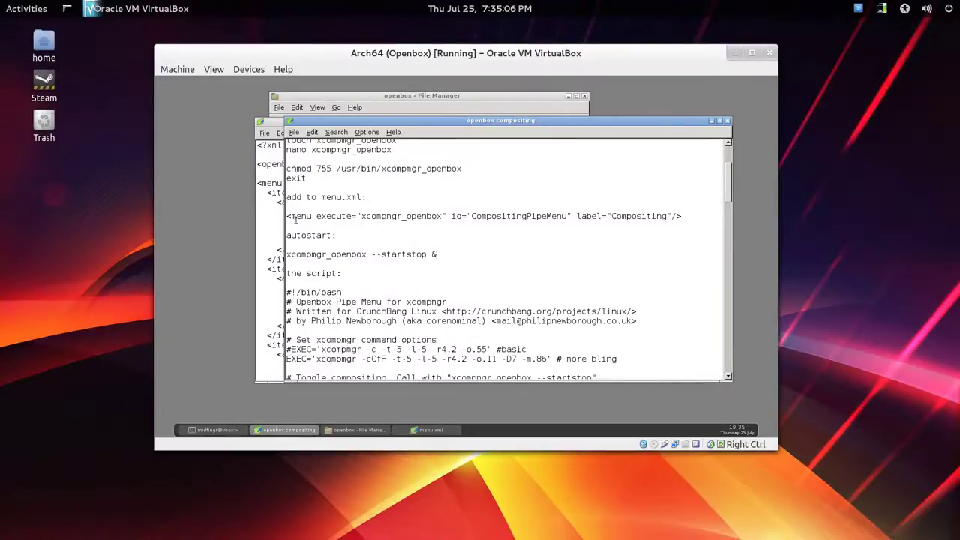
pyautogui.moveTo(285, 217); pyautogui.dragTo(694, 219)
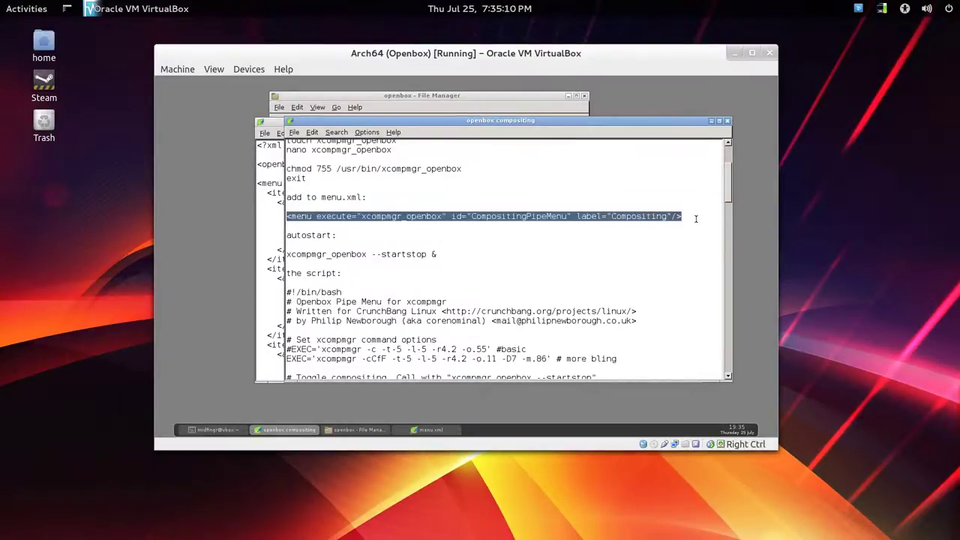
pyautogui.rightClick(664, 221)
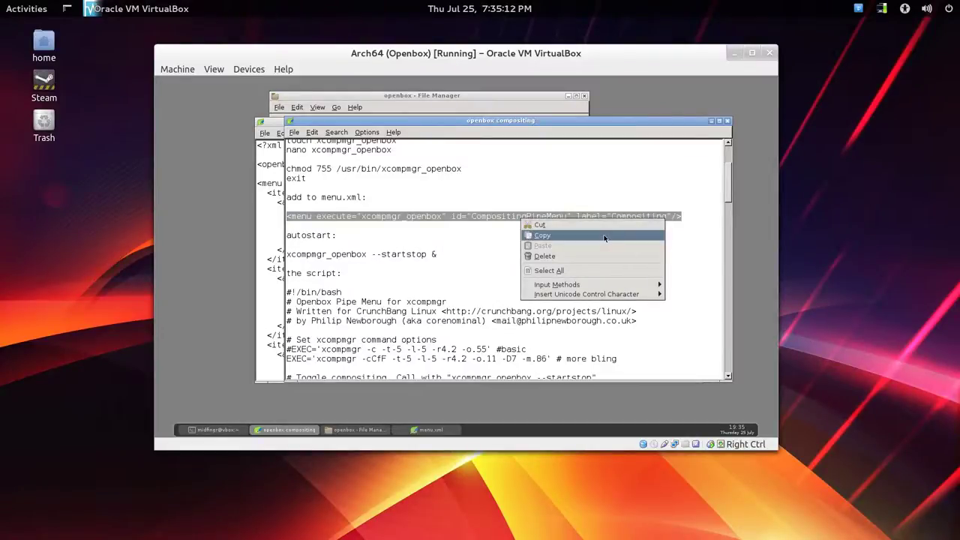
pyautogui.click(541, 235)
pyautogui.click(428, 430)
pyautogui.hotkey('ctrl', 'v')
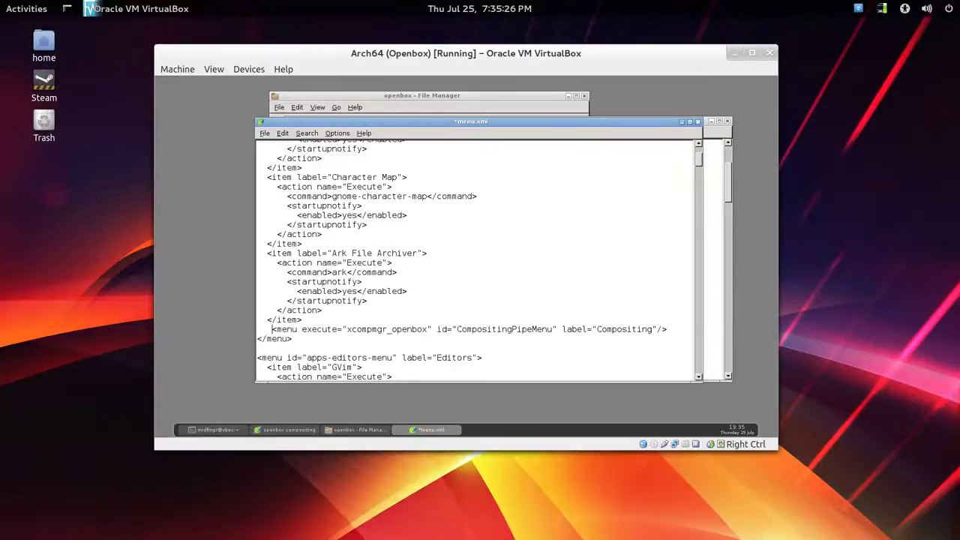
pyautogui.hotkey('ctrl', 's')
pyautogui.hotkey('ctrl', 'q')
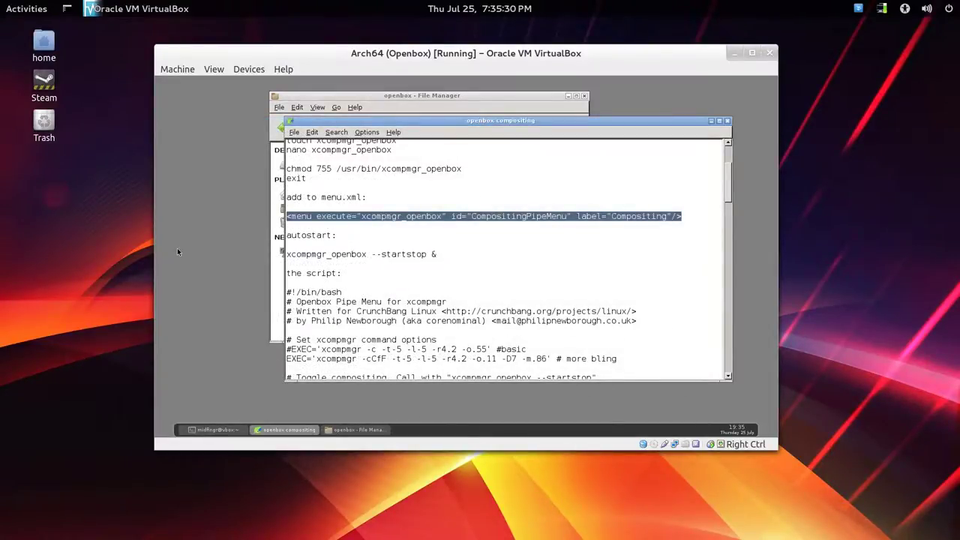
# Step: Reconfigure Openbox and check the desktop menu for the new Compositing entry
pyautogui.rightClick(177, 252)
pyautogui.moveTo(204, 350)
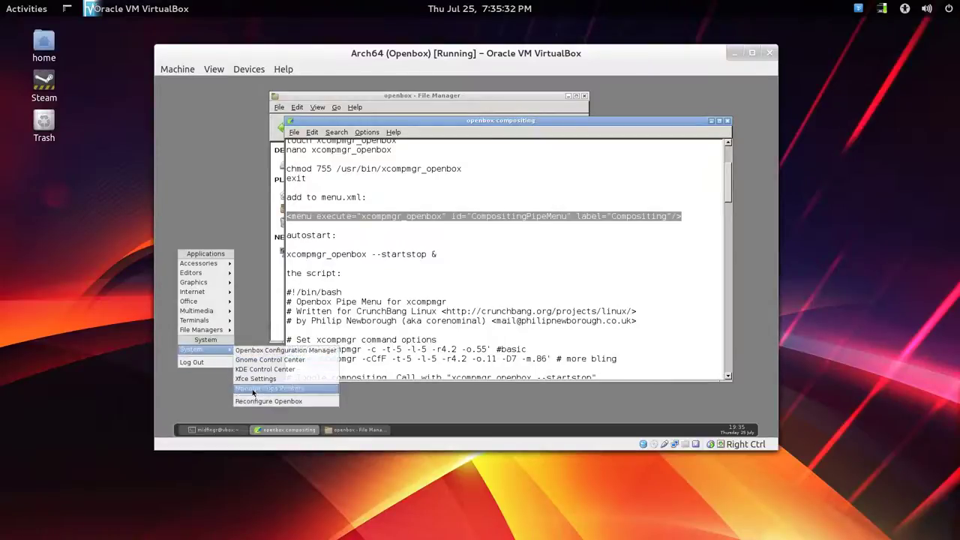
pyautogui.click(257, 400)
pyautogui.rightClick(171, 190)
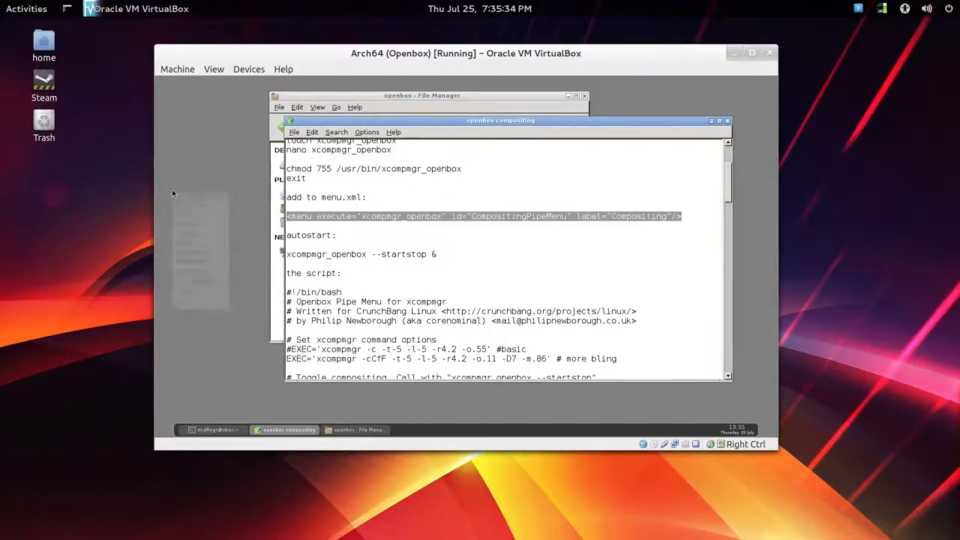
pyautogui.moveTo(196, 205)
pyautogui.moveTo(249, 234)
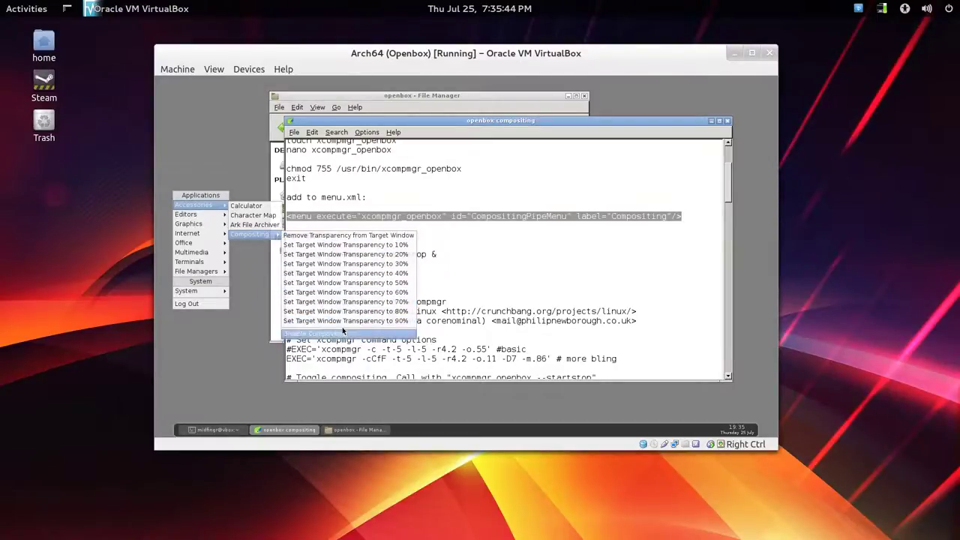
pyautogui.click(568, 237)
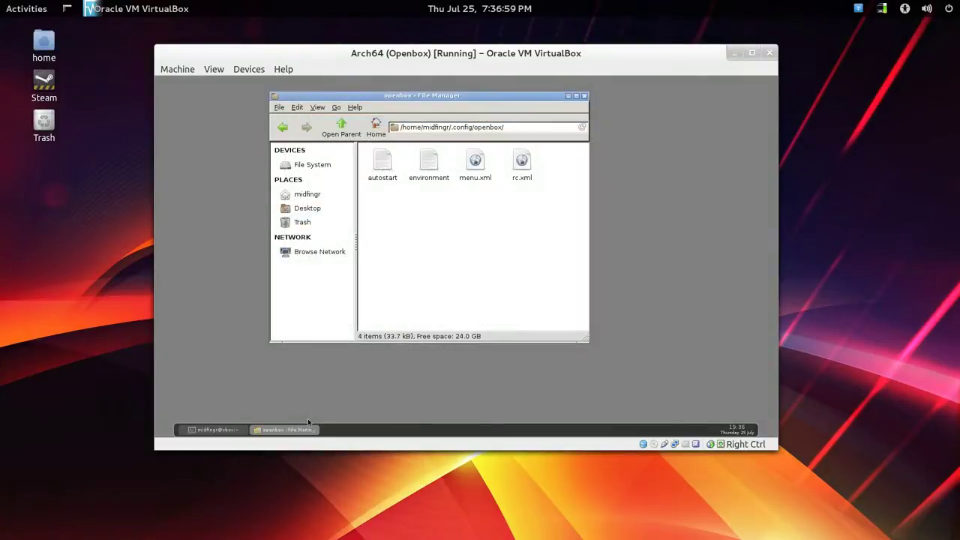
# Step: Close the openbox-folder file manager and bring the terminal back to the front
pyautogui.click(306, 424)
pyautogui.click(224, 429)
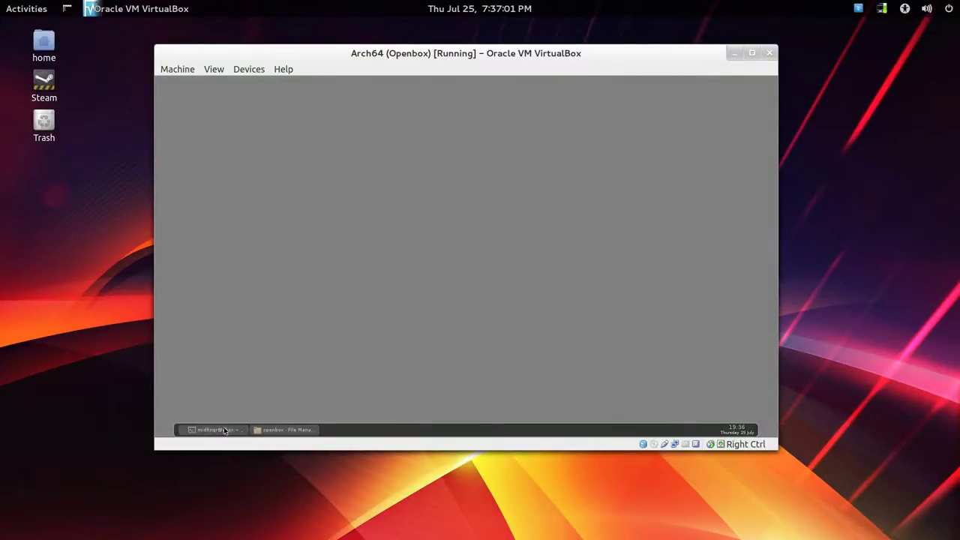
pyautogui.click(283, 430)
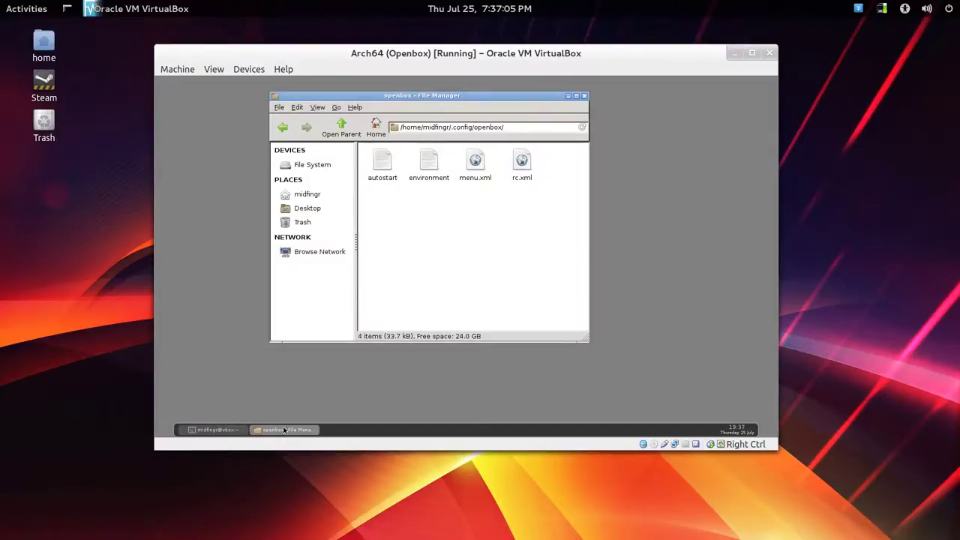
pyautogui.click(284, 430)
pyautogui.click(283, 429)
pyautogui.click(585, 97)
pyautogui.click(232, 429)
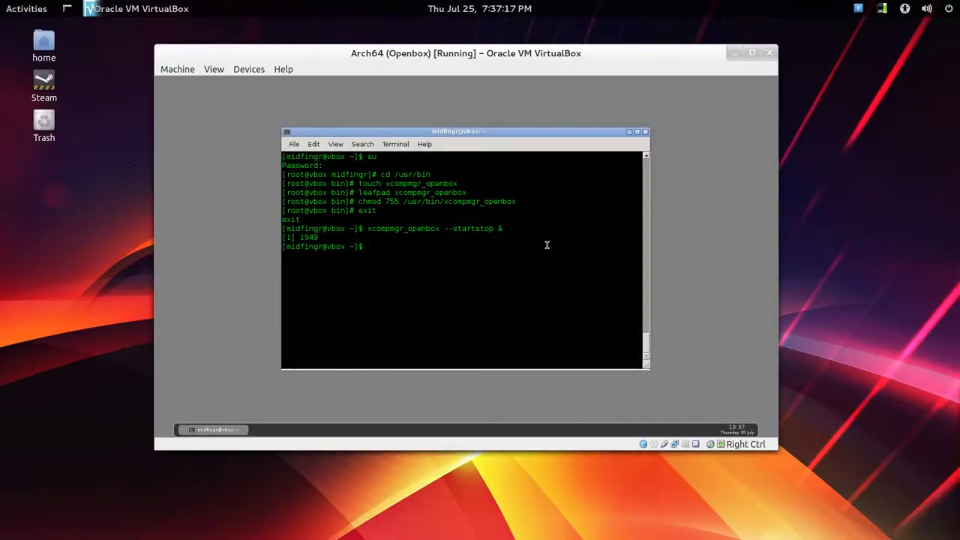
# Step: Clear the terminal and install conky-colors with yaourt, choosing option 2 (aur/conky-colors)
pyautogui.write('clear')
pyautogui.press('Return')
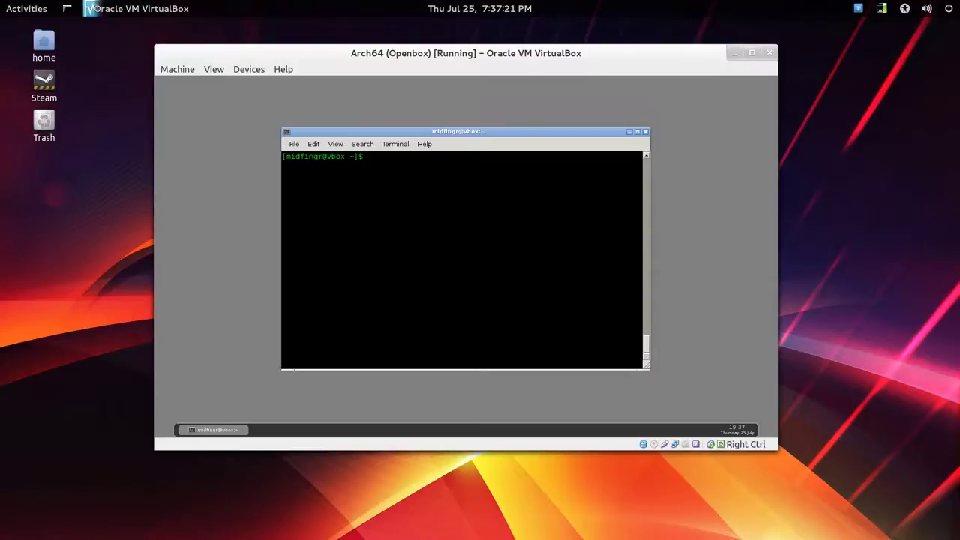
pyautogui.write('ya')
pyautogui.write('ourt conky-c')
pyautogui.write('olors')
pyautogui.press('Return')
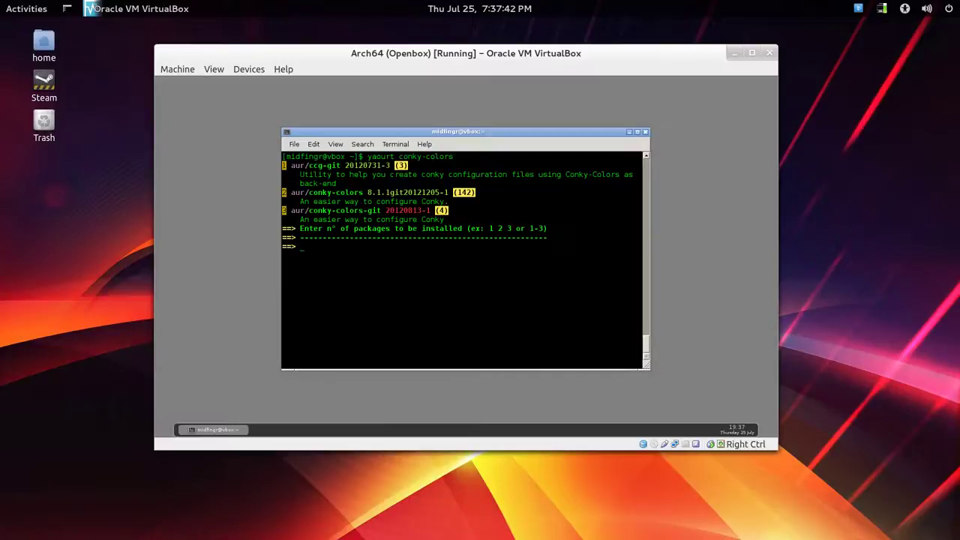
pyautogui.write('3')
pyautogui.press('BackSpace')
pyautogui.write('2')
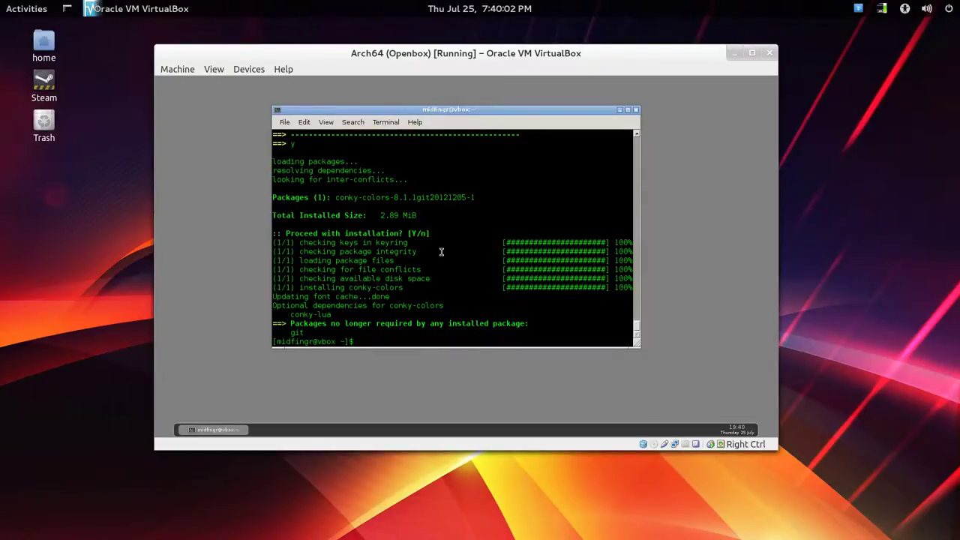
# Step: Clear the terminal after the install and type conky-colors at the prompt
pyautogui.write('lear')
pyautogui.press('Return')
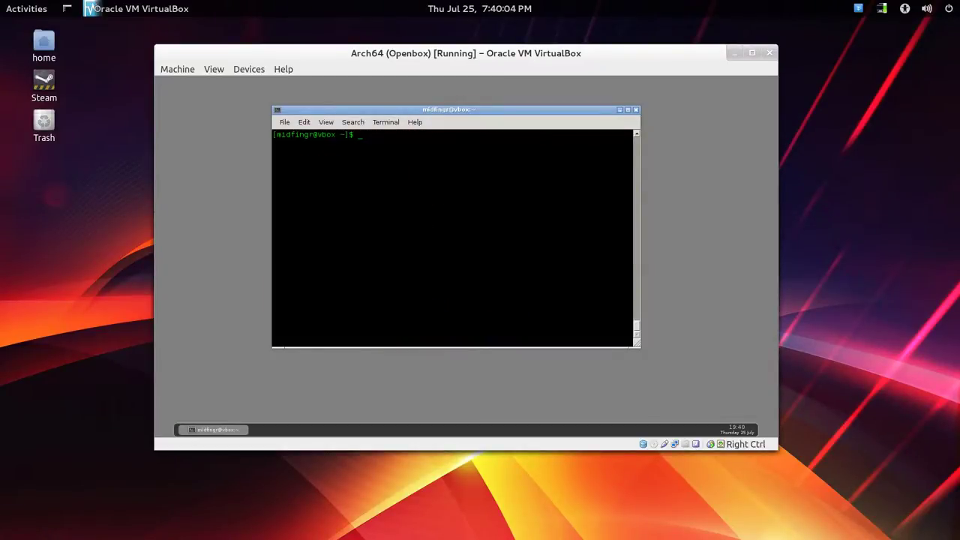
pyautogui.write('conky')
pyautogui.write('-colors >')
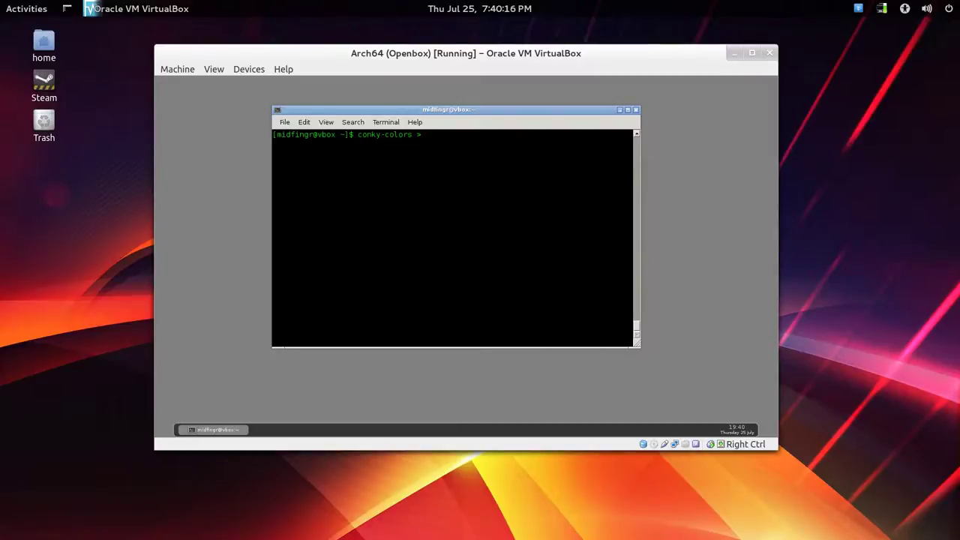
# Step: Dump conky-colors' option list into conkycolors-help and scroll through it in Leafpad
pyautogui.write(' conkyco')
pyautogui.write('lors-')
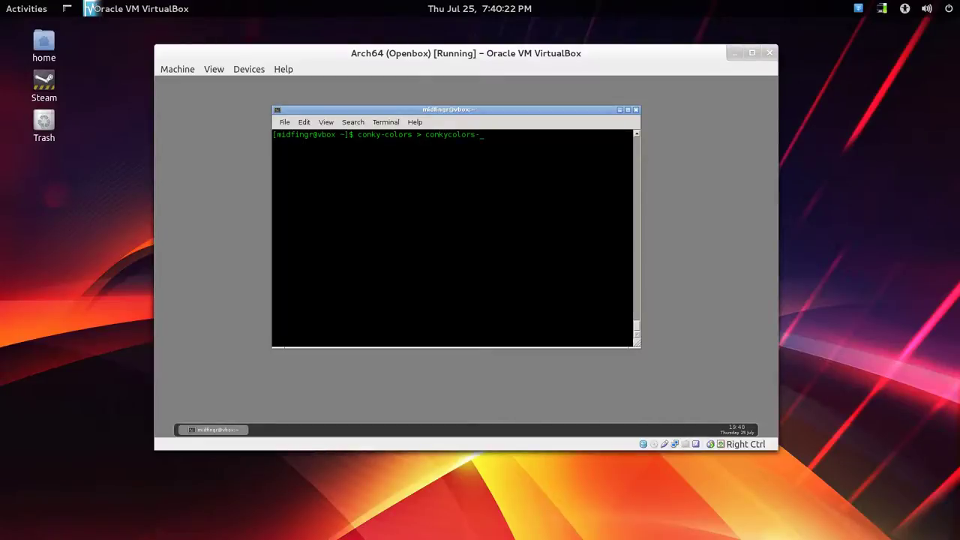
pyautogui.write('he')
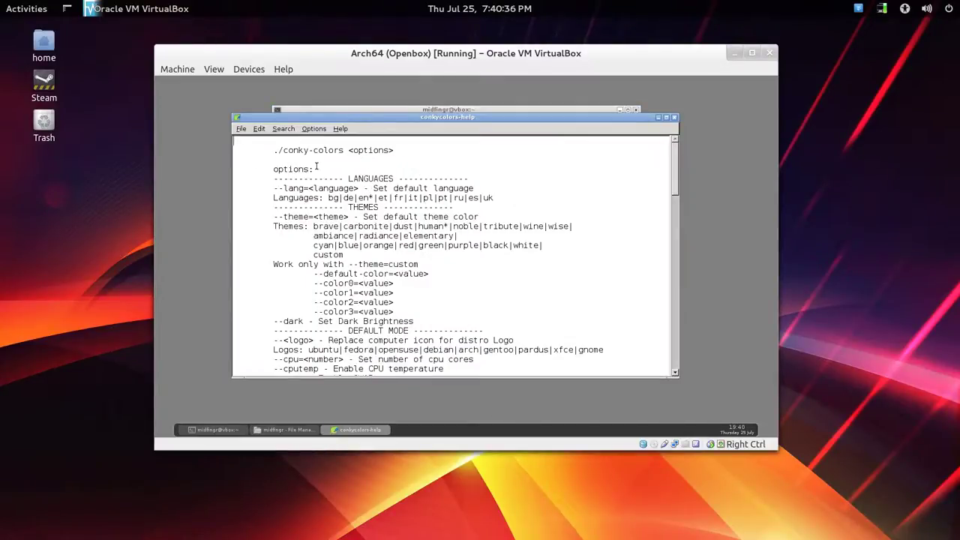
pyautogui.scroll(-3, 379, 256)
pyautogui.scroll(-2, 378, 256)
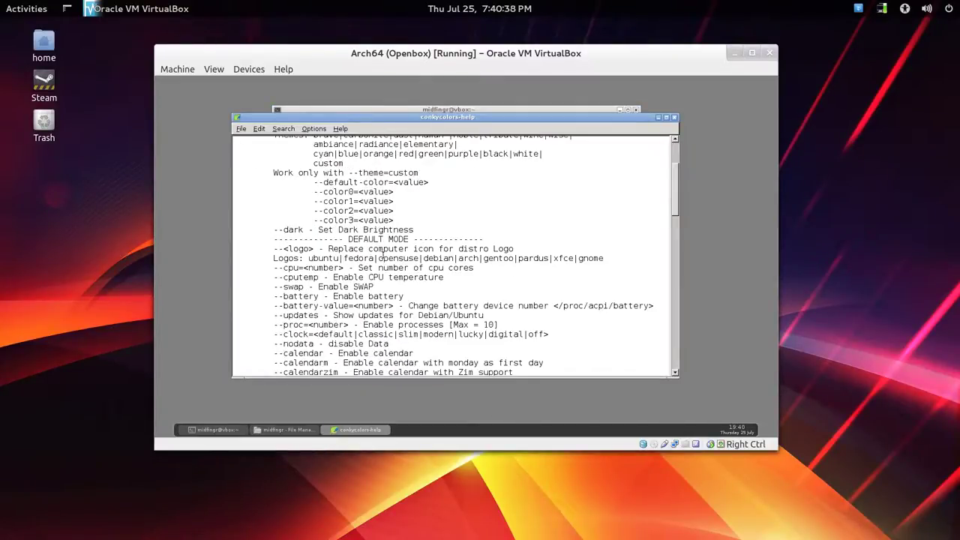
pyautogui.scroll(-2, 382, 255)
pyautogui.scroll(-2, 382, 256)
pyautogui.scroll(-5, 383, 257)
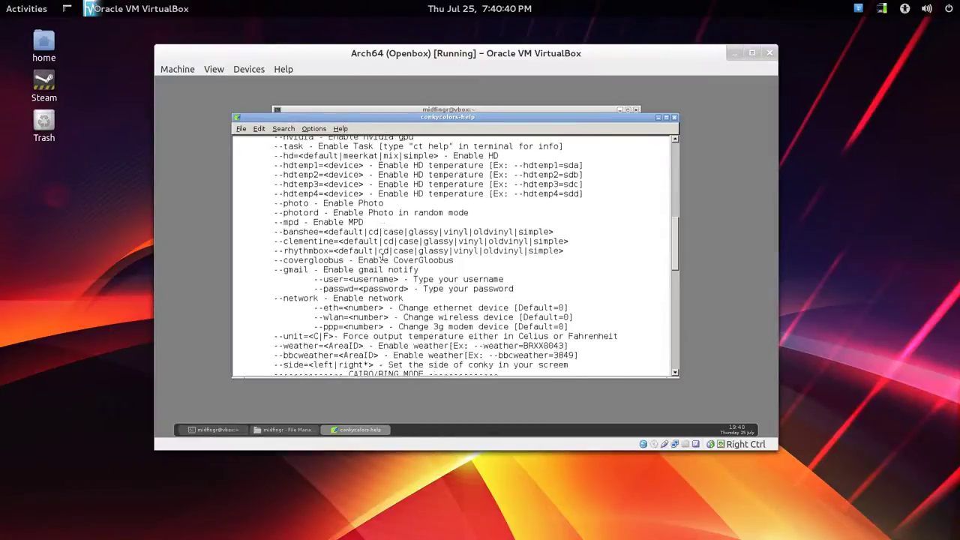
pyautogui.scroll(-5, 383, 258)
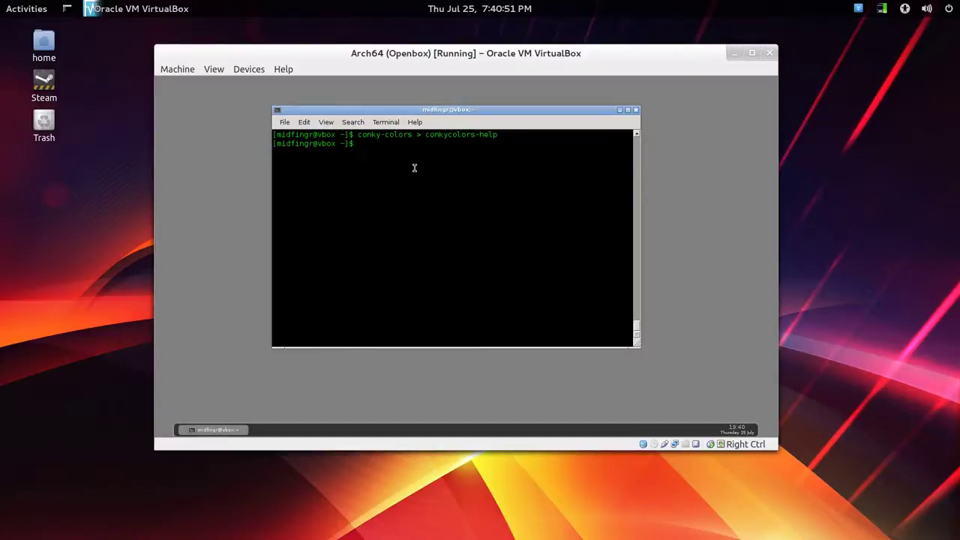
# Step: Install feh with sudo pacman -S feh and set the purple archlinux wallpaper
pyautogui.write('sudo pacman')
pyautogui.press('BackSpace')
pyautogui.press('Return')
pyautogui.press('Up')
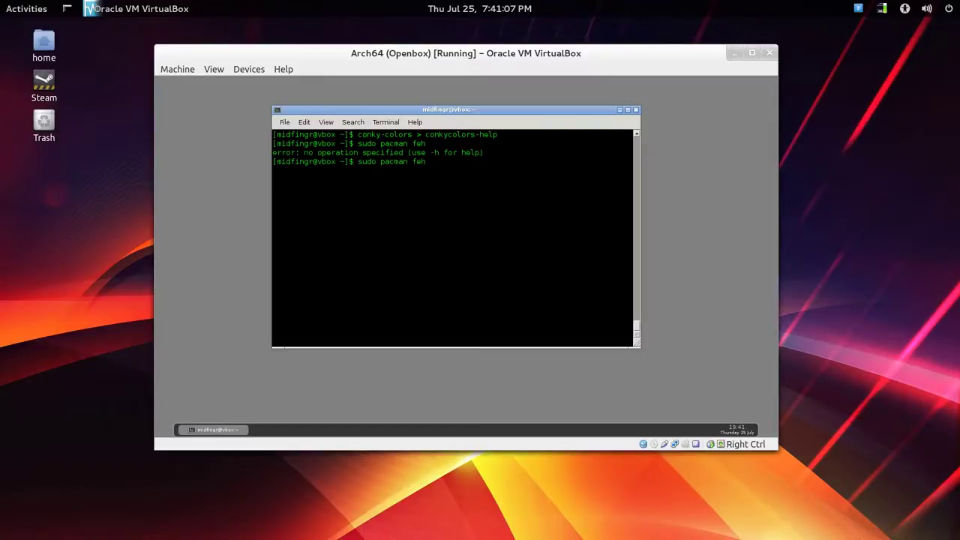
pyautogui.press('Left')
pyautogui.press('Left')
pyautogui.press('Left')
pyautogui.write('-S')
pyautogui.press('Return')
pyautogui.press('Return')
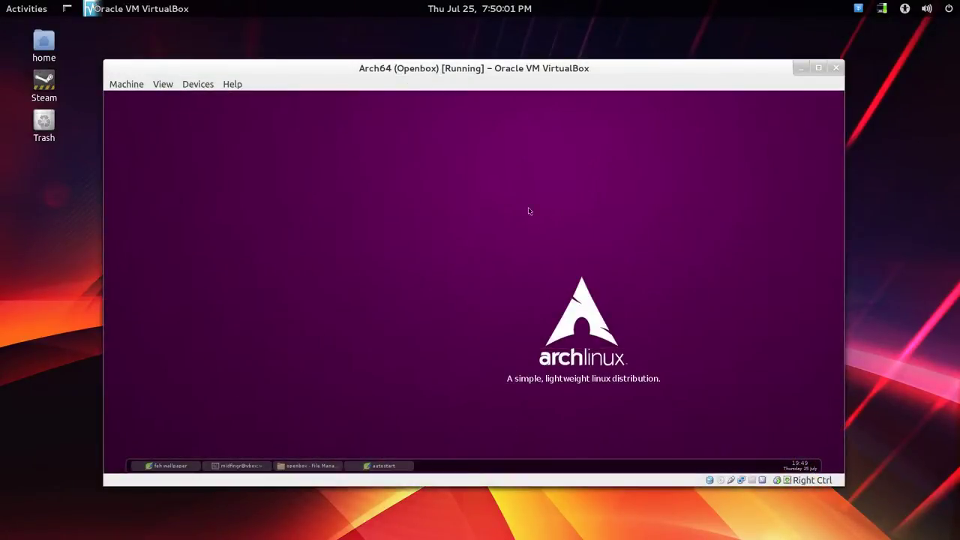
# Step: Resize the VirtualBox window and bring the autostart editor and feh notes forward
pyautogui.doubleClick(471, 69)
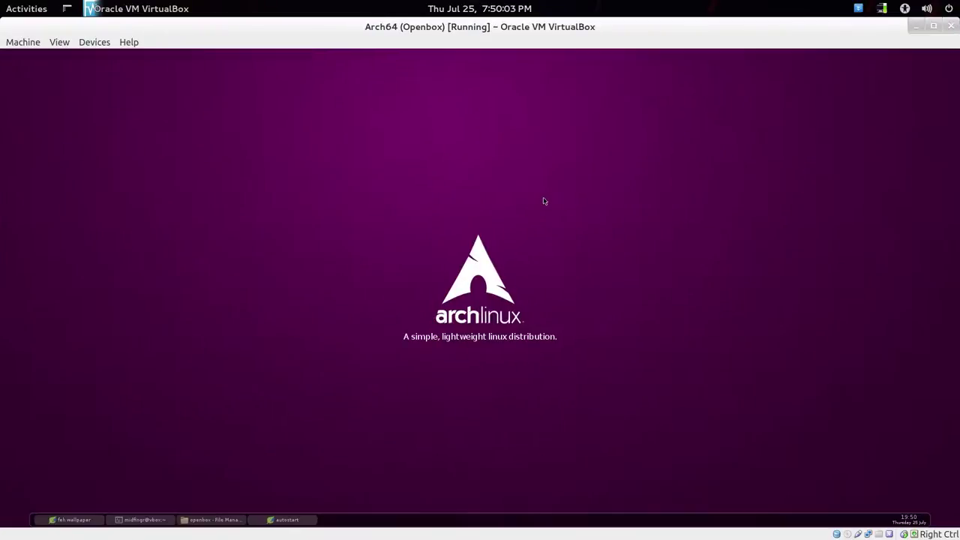
pyautogui.doubleClick(474, 27)
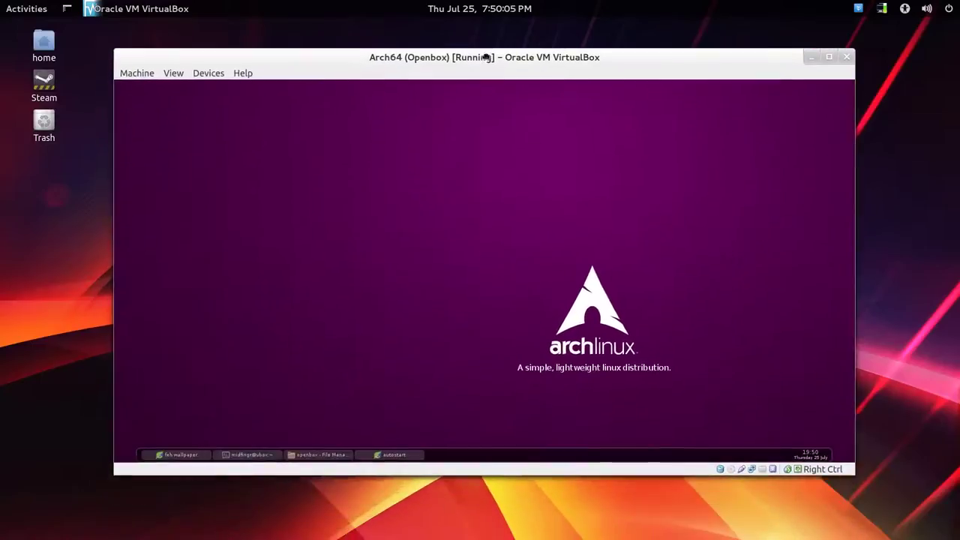
pyautogui.rightClick(388, 134)
pyautogui.click(316, 197)
pyautogui.click(245, 452)
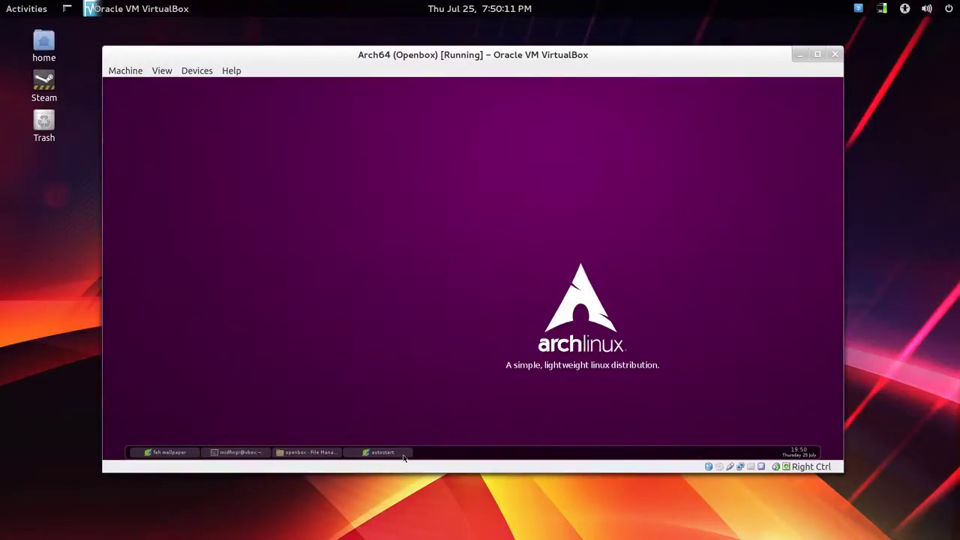
pyautogui.click(401, 455)
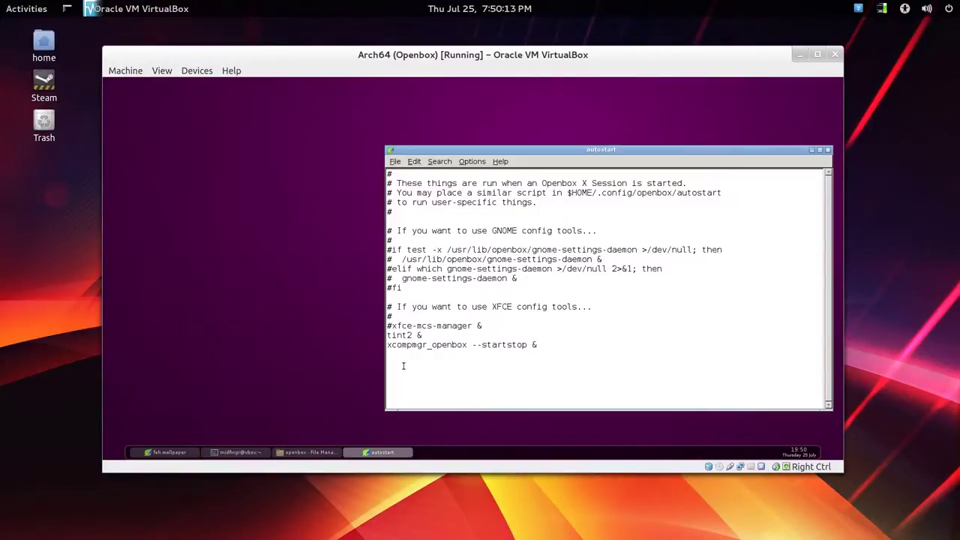
pyautogui.click(180, 454)
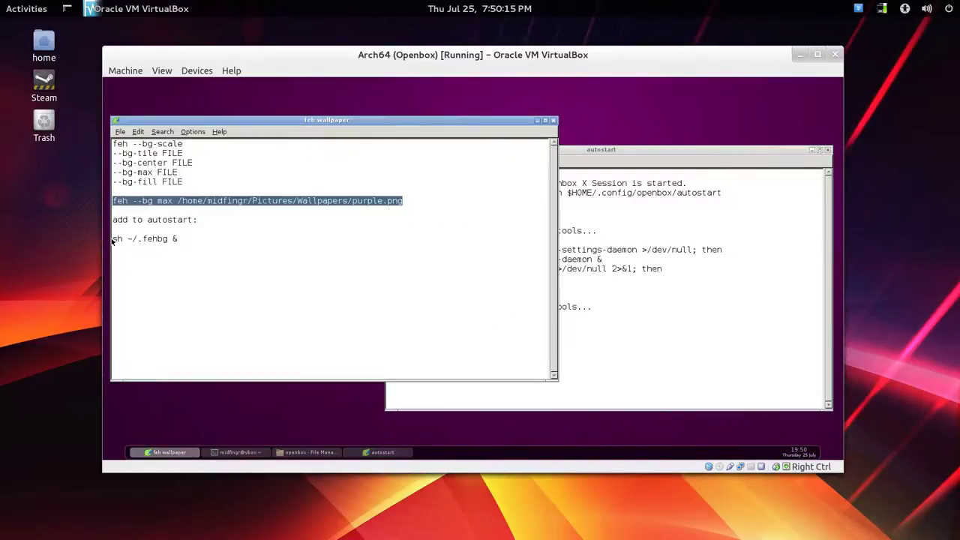
# Step: Copy 'sh ~/.fehbg &' from the notes onto a new line after xcompmgr in autostart
pyautogui.moveTo(111, 240); pyautogui.dragTo(182, 239)
pyautogui.hotkey('ctrl', 'c')
pyautogui.rightClick(172, 242)
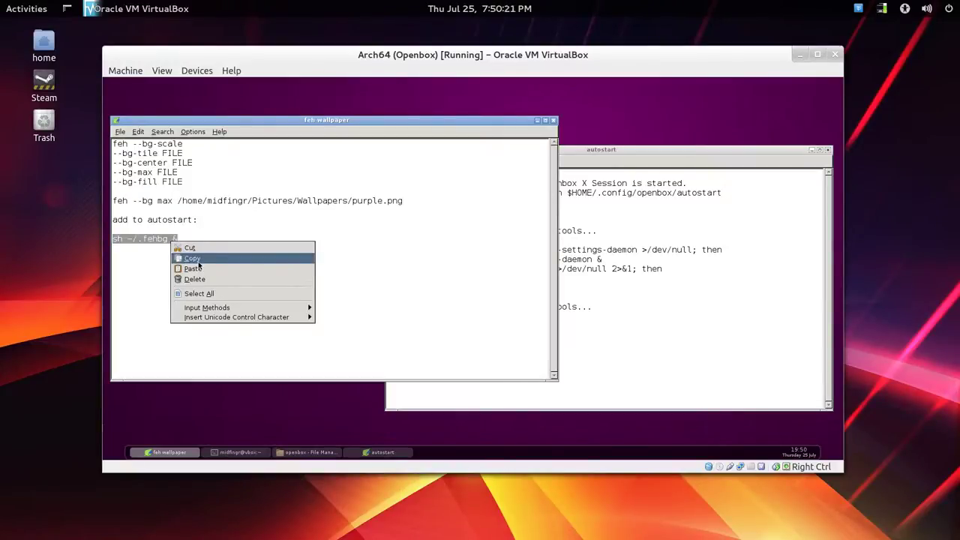
pyautogui.click(198, 261)
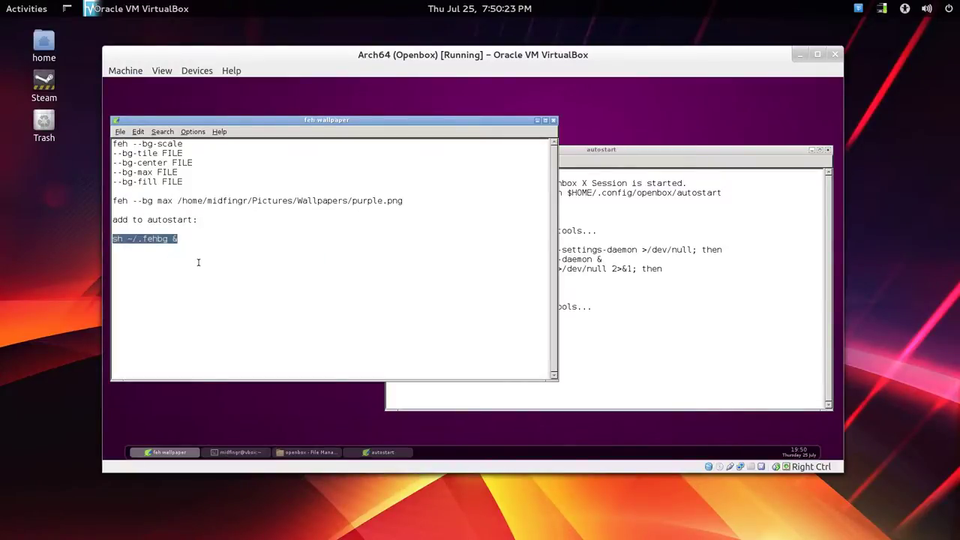
pyautogui.click(625, 374)
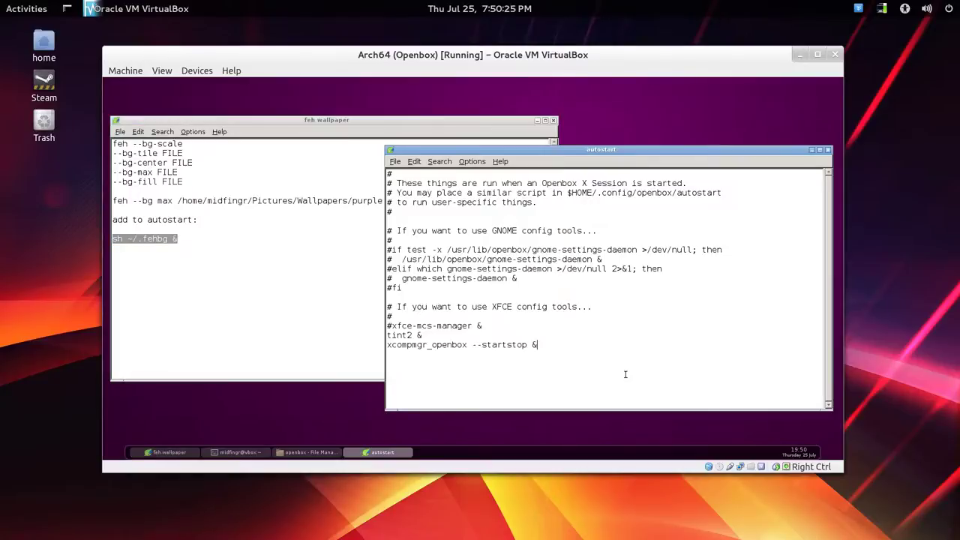
pyautogui.press('Return')
pyautogui.rightClick(625, 373)
pyautogui.click(651, 404)
# Step: Save the autostart file and close both Leafpad windows
pyautogui.hotkey('ctrl', 's')
pyautogui.hotkey('ctrl', 'q')
pyautogui.click(293, 264)
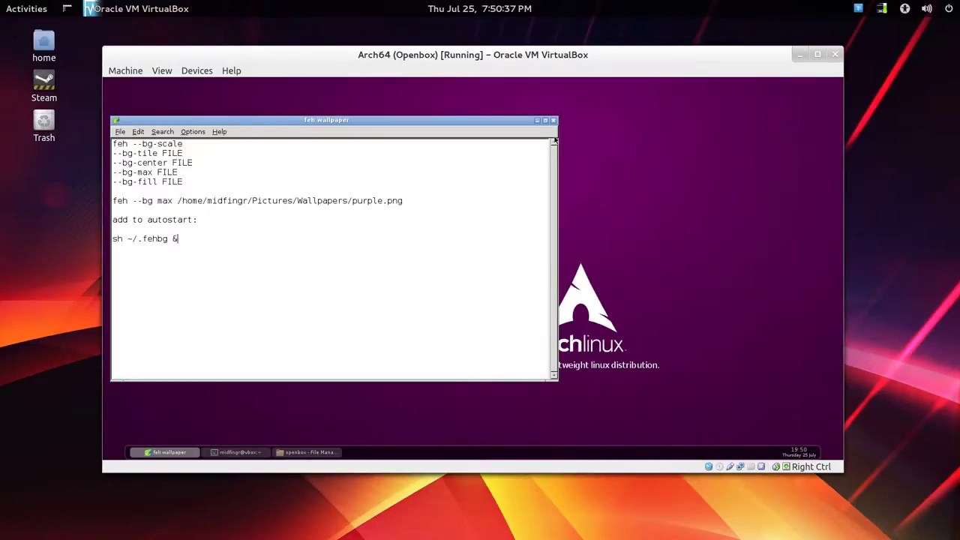
pyautogui.click(554, 122)
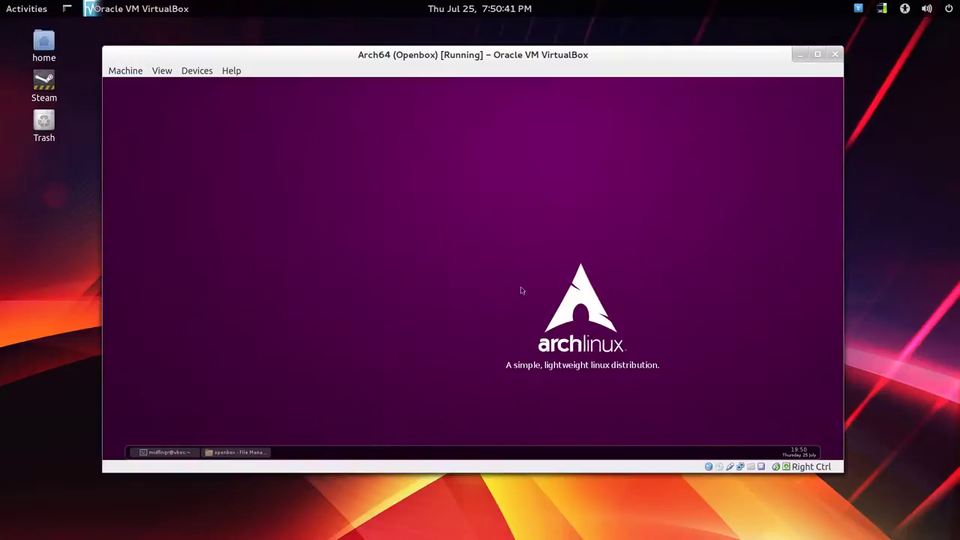
# Step: Generate a six-CPU Arch conky-colors config and run conky with ~/.conkycolors/conkyrc
pyautogui.rightClick(350, 189)
pyautogui.moveTo(375, 260)
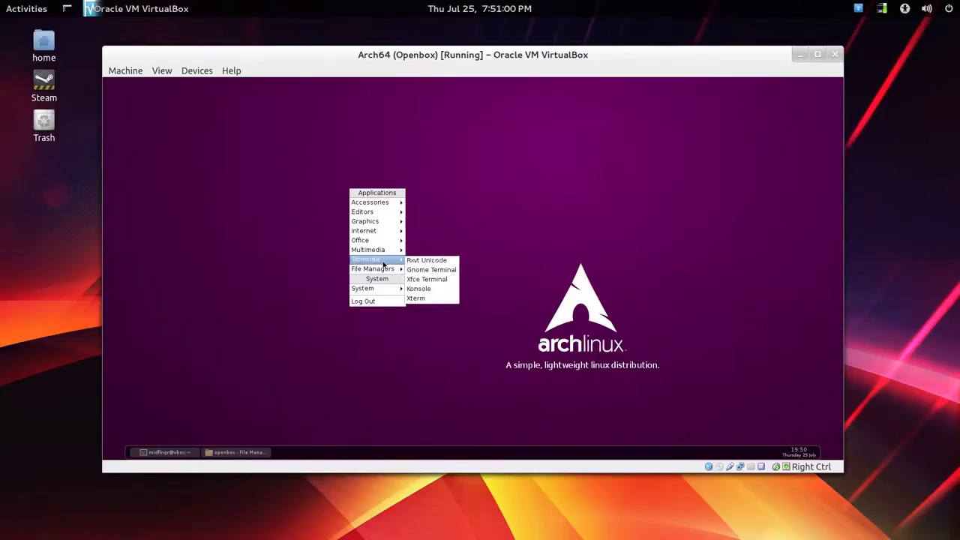
pyautogui.click(450, 269)
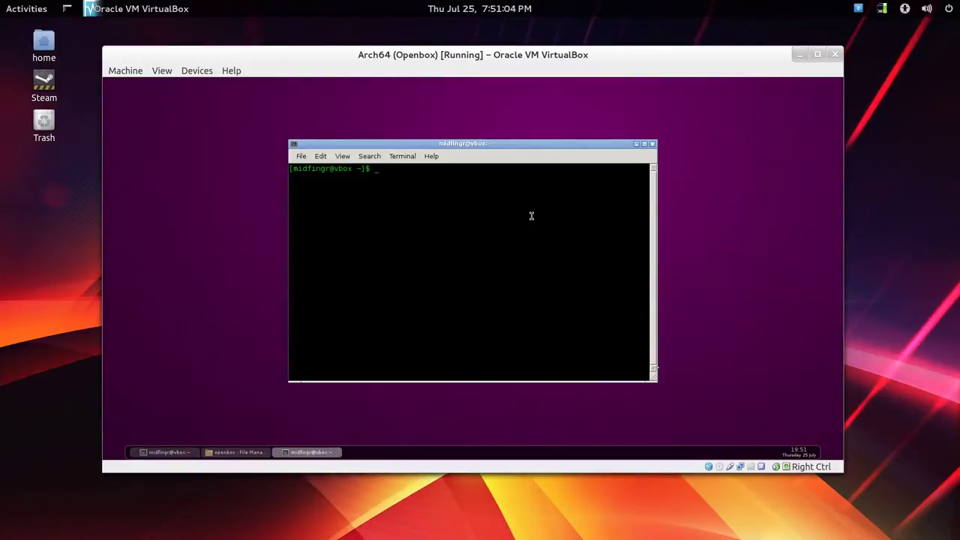
pyautogui.write('conky-color')
pyautogui.write('s --')
pyautogui.write('cpu')
pyautogui.write('=6')
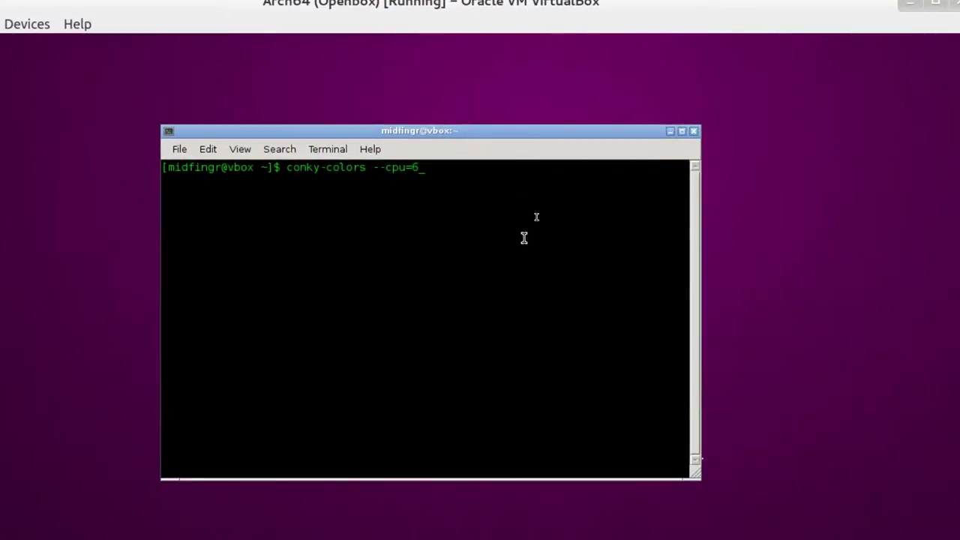
pyautogui.write('--arch')
pyautogui.press('Return')
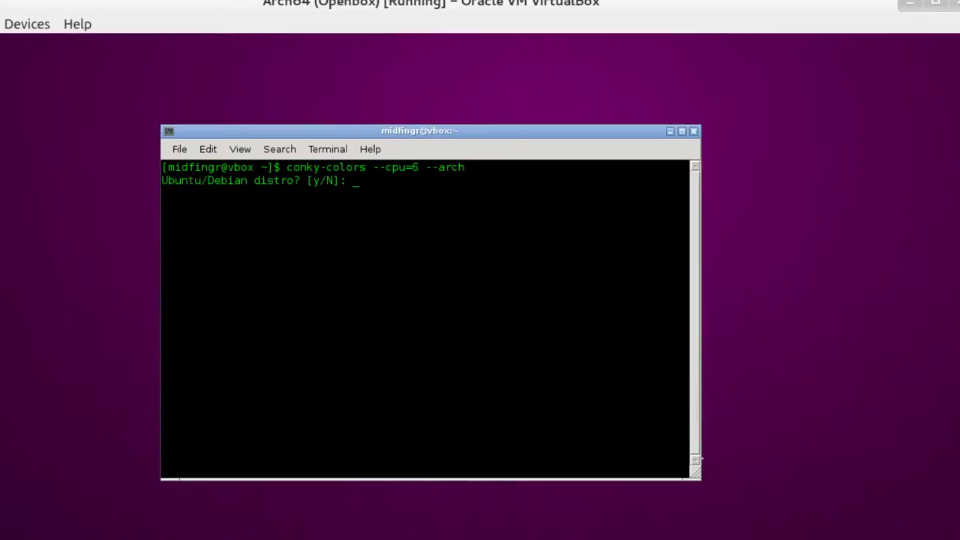
pyautogui.press('Return')
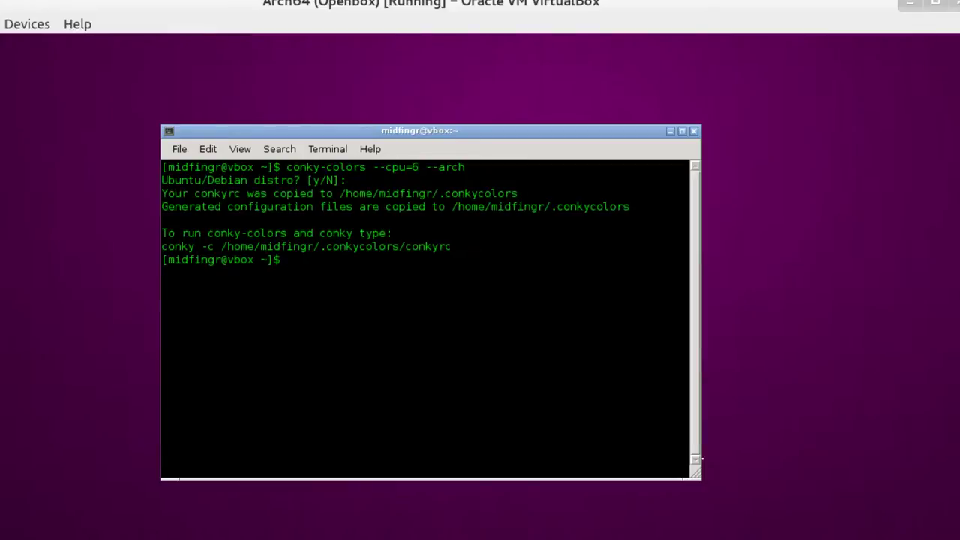
pyautogui.write('conky -c ~/.conkycolors/conkyrc')
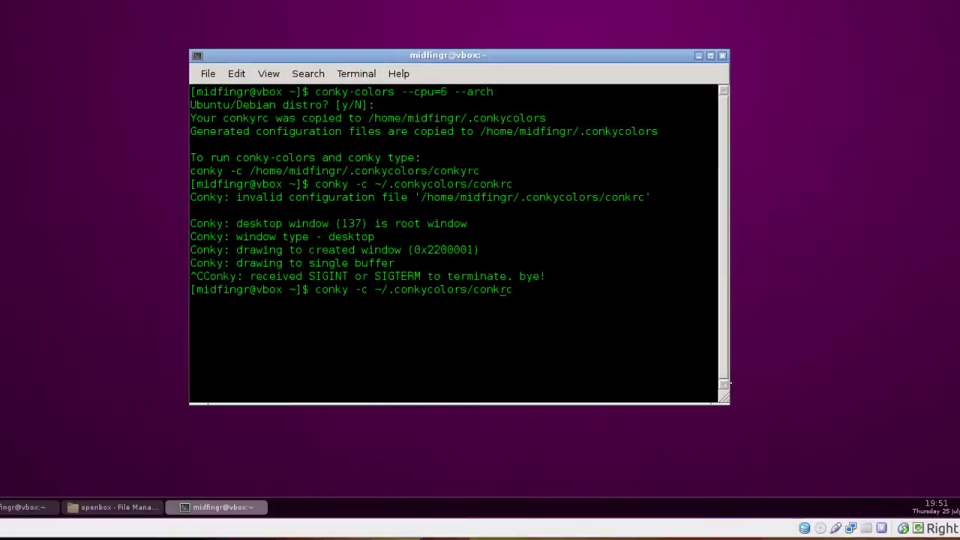
pyautogui.press('Return')
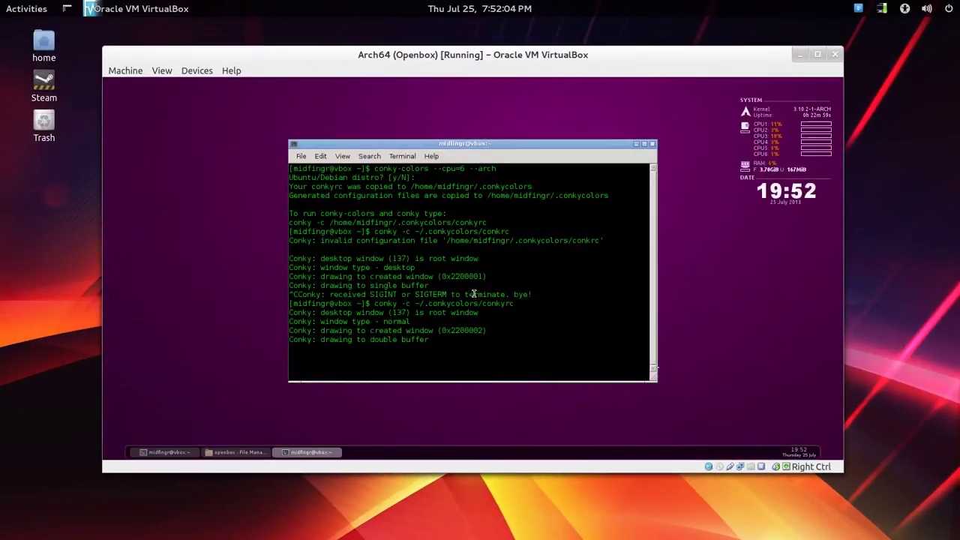
pyautogui.click(636, 145)
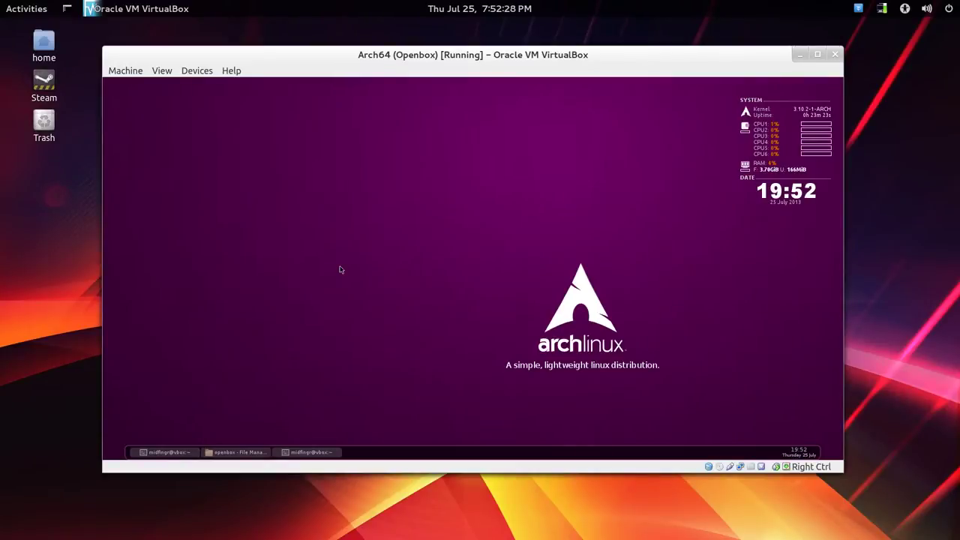
# Step: Stop the running conky monitor with Ctrl+C and clear the terminal
pyautogui.rightClick(340, 270)
pyautogui.moveTo(349, 290)
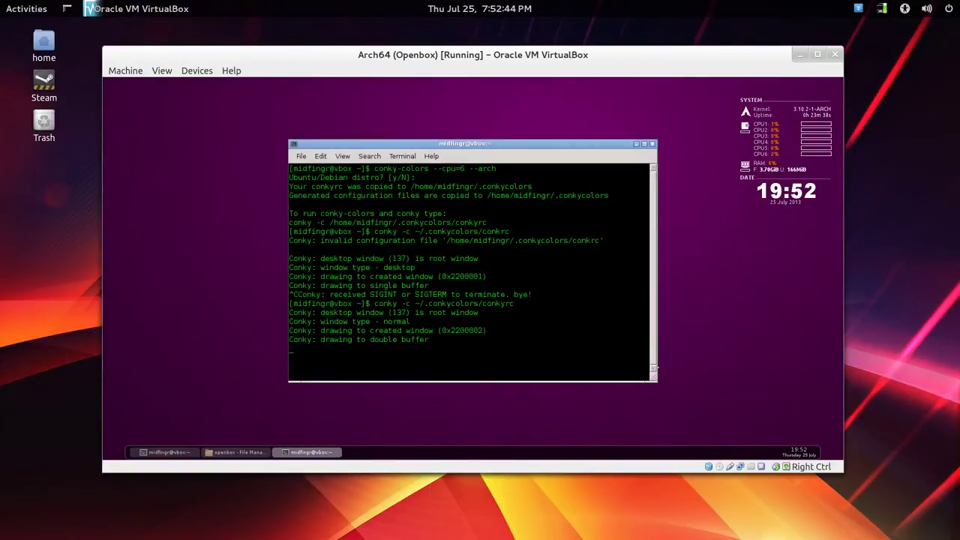
pyautogui.hotkey('ctrl', 'c')
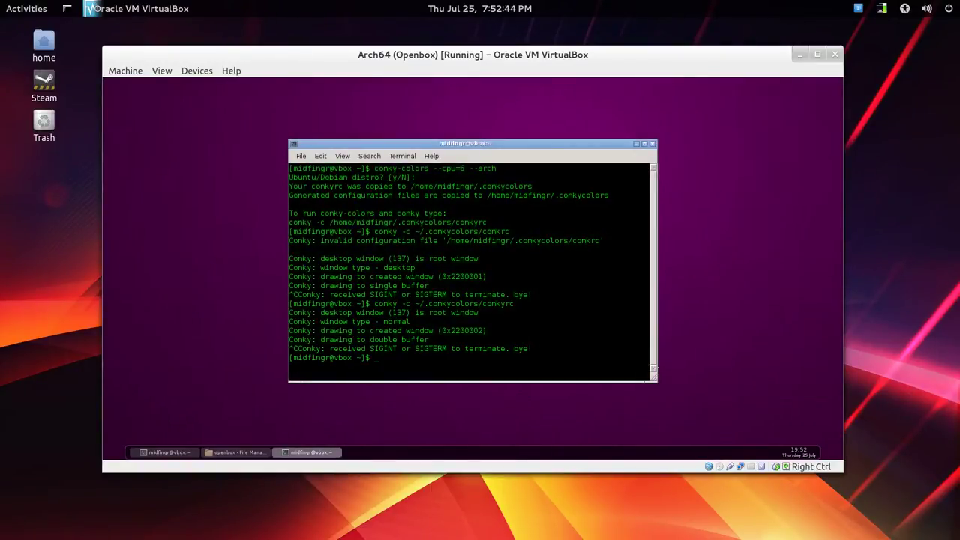
pyautogui.write('clear')
pyautogui.press('Return')
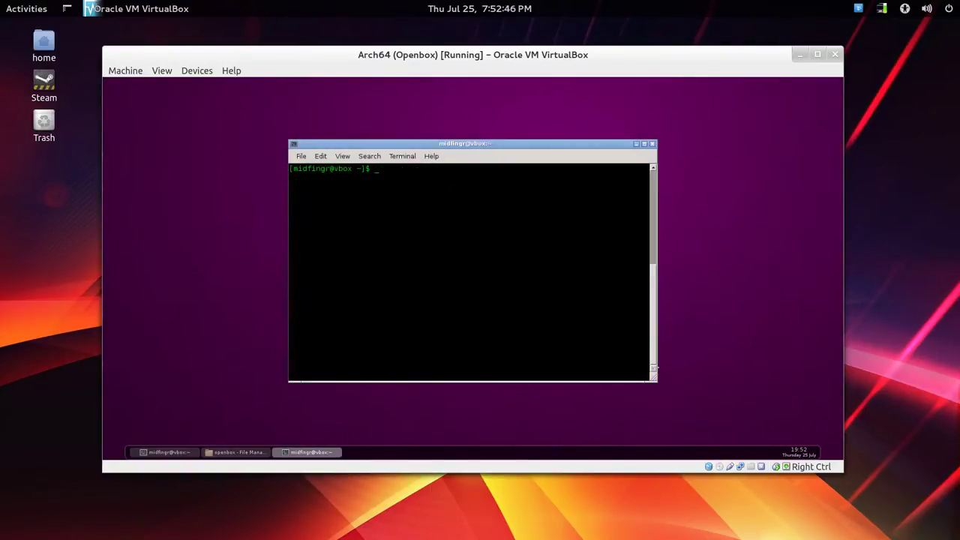
# Step: Install obconf with sudo pacman -S obconf
pyautogui.write('udo pacman -S obco')
pyautogui.write('nf')
pyautogui.press('Return')
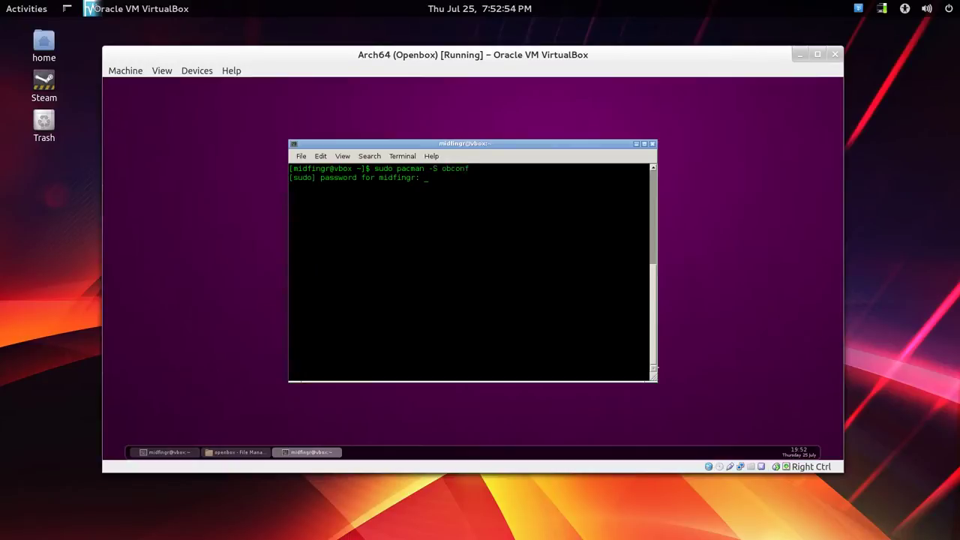
pyautogui.press('Return')
pyautogui.press('Return')
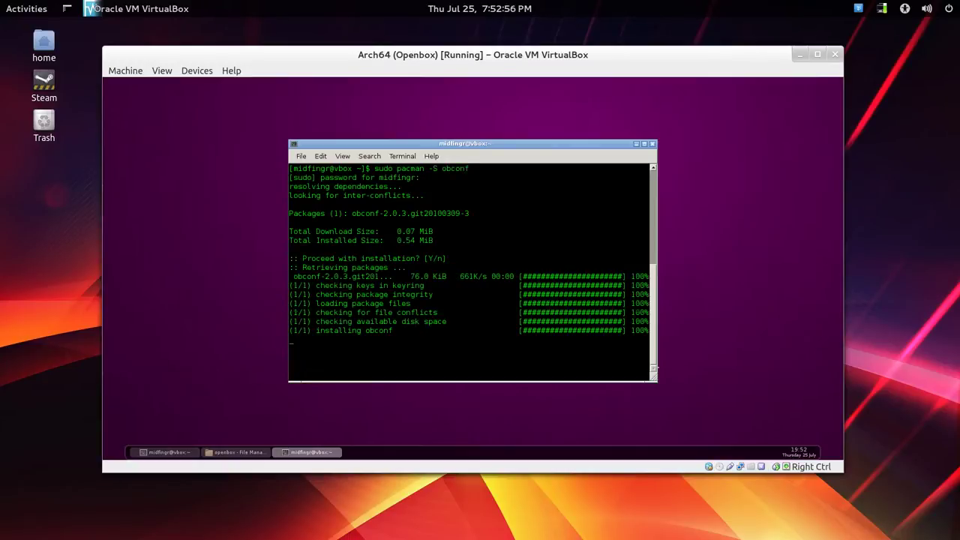
# Step: Set the Openbox window theme to Onyx in the Openbox Configuration Manager
pyautogui.rightClick(156, 254)
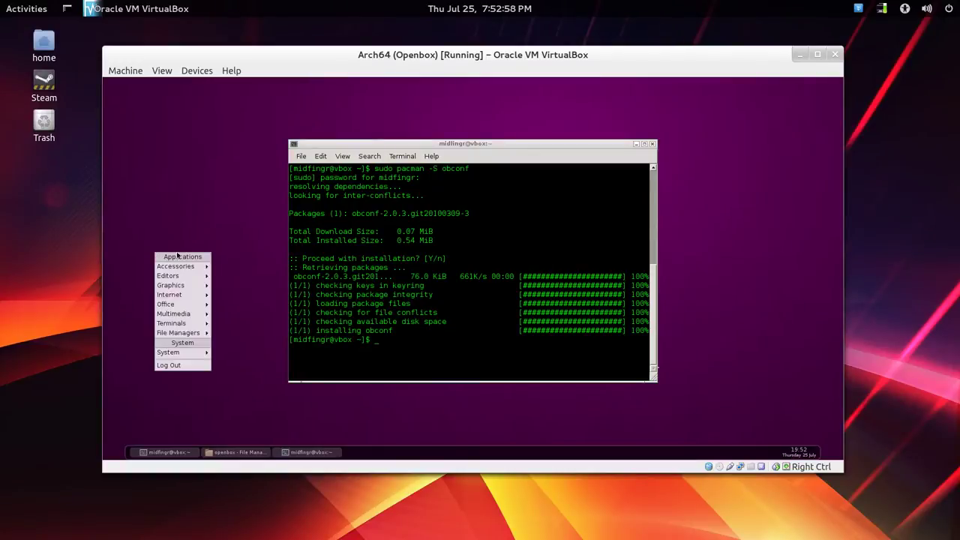
pyautogui.click(248, 354)
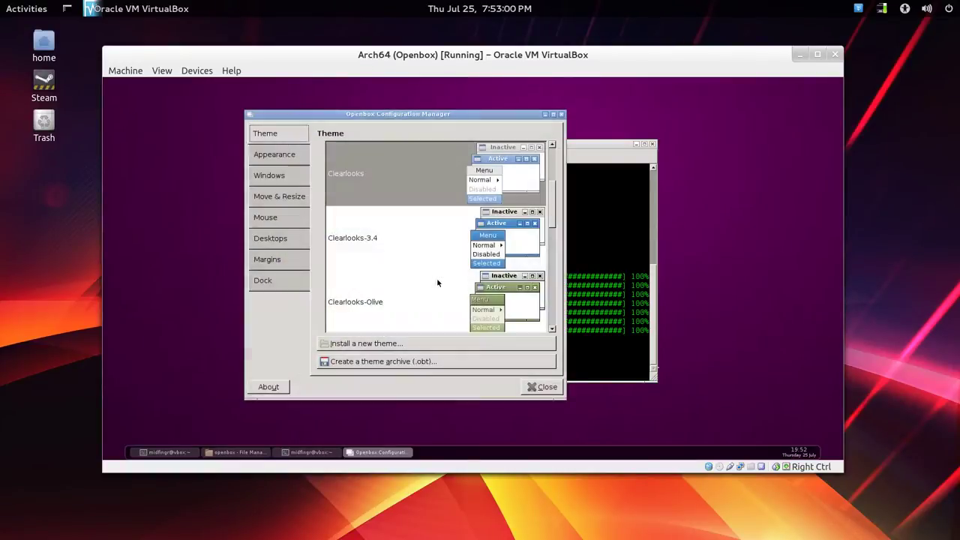
pyautogui.scroll(-2, 442, 182)
pyautogui.scroll(5, 438, 182)
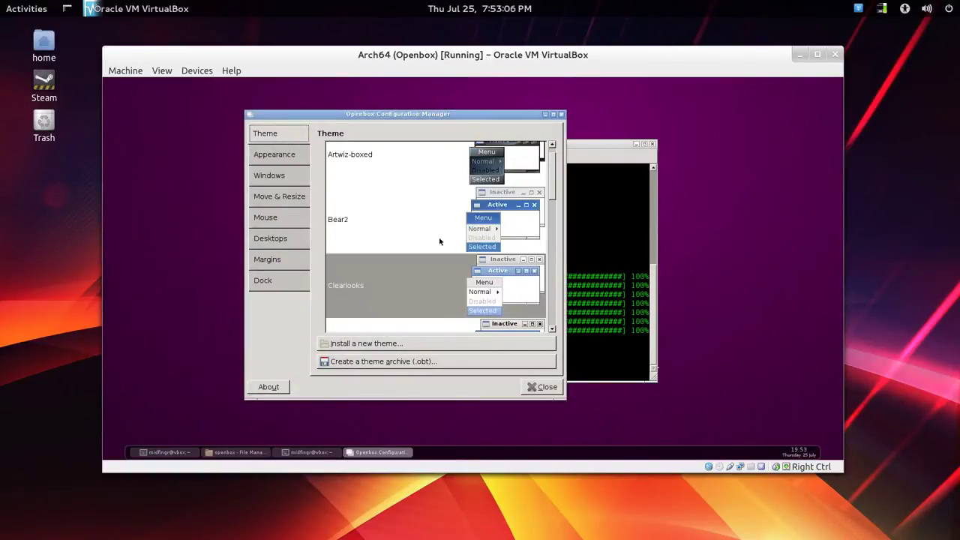
pyautogui.scroll(-4, 424, 168)
pyautogui.scroll(-2, 419, 177)
pyautogui.scroll(-2, 419, 178)
pyautogui.click(419, 183)
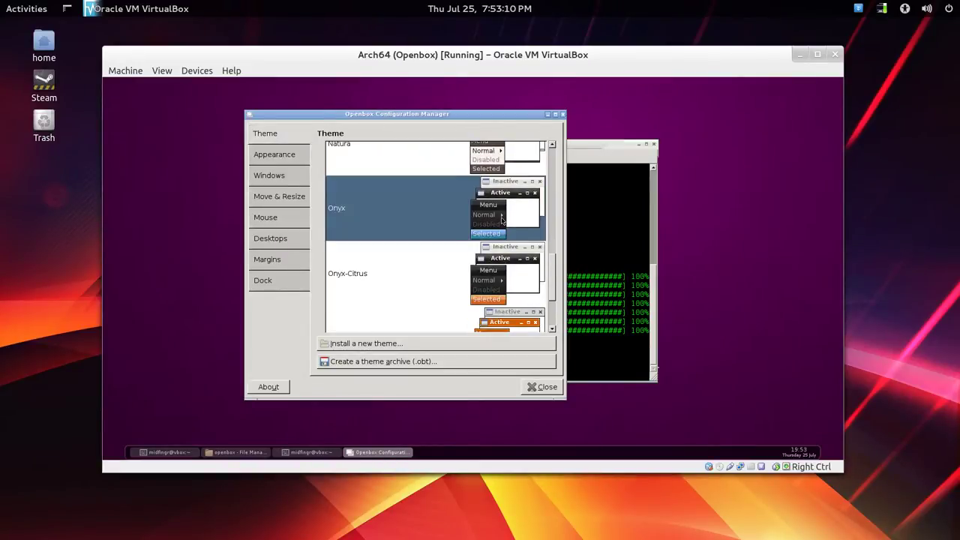
# Step: Restart conky from the terminal with the generated conkyrc config
pyautogui.rightClick(165, 166)
pyautogui.click(188, 184)
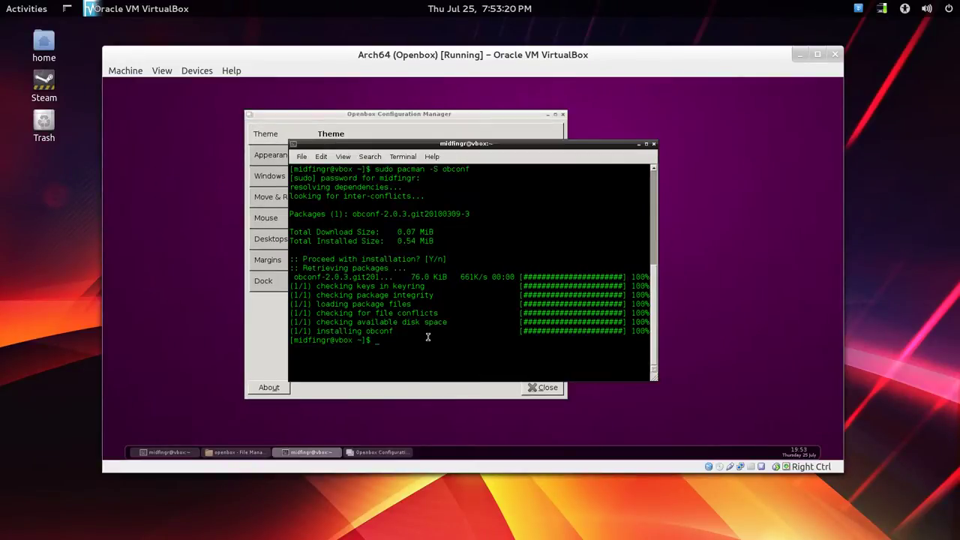
pyautogui.press('Up')
pyautogui.press('Up')
pyautogui.press('Up')
pyautogui.press('Return')
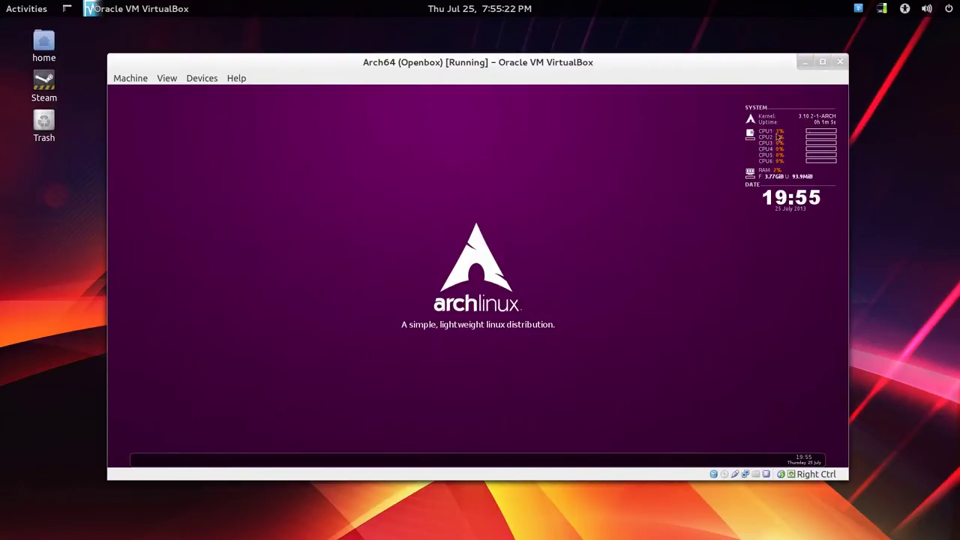
# Step: Run systemd-analyze in a new terminal, showing a 6.697 s boot, then close it
pyautogui.rightClick(418, 157)
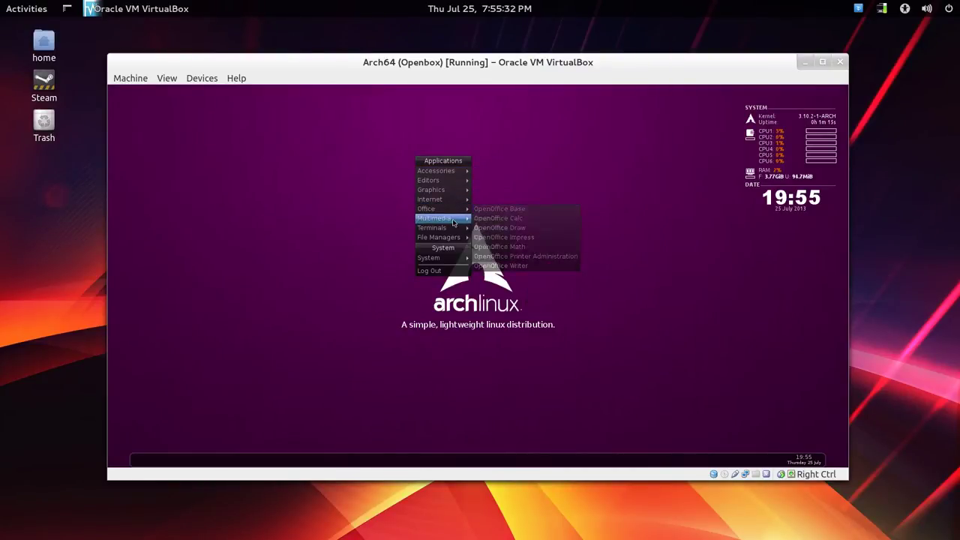
pyautogui.moveTo(438, 237)
pyautogui.rightClick(315, 192)
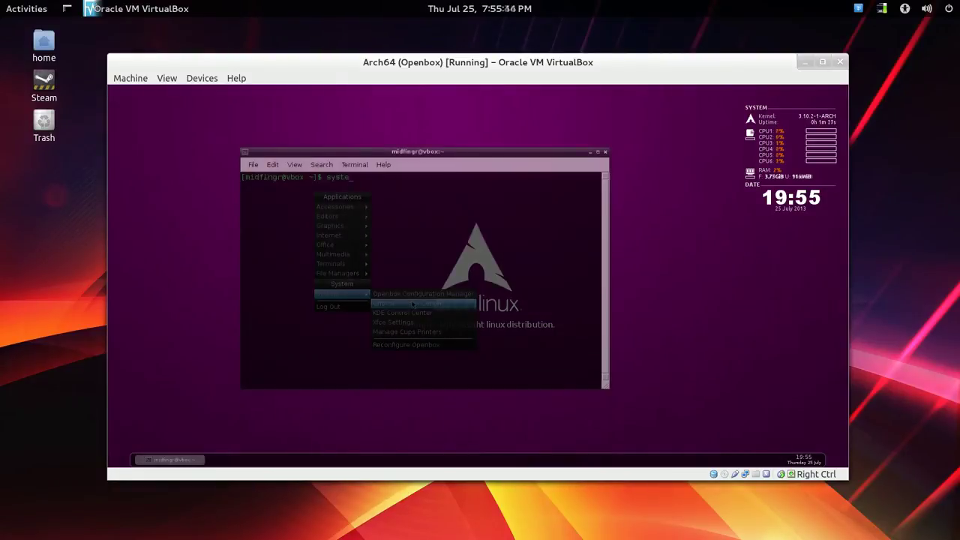
pyautogui.write('md-analyze')
pyautogui.press('Return')
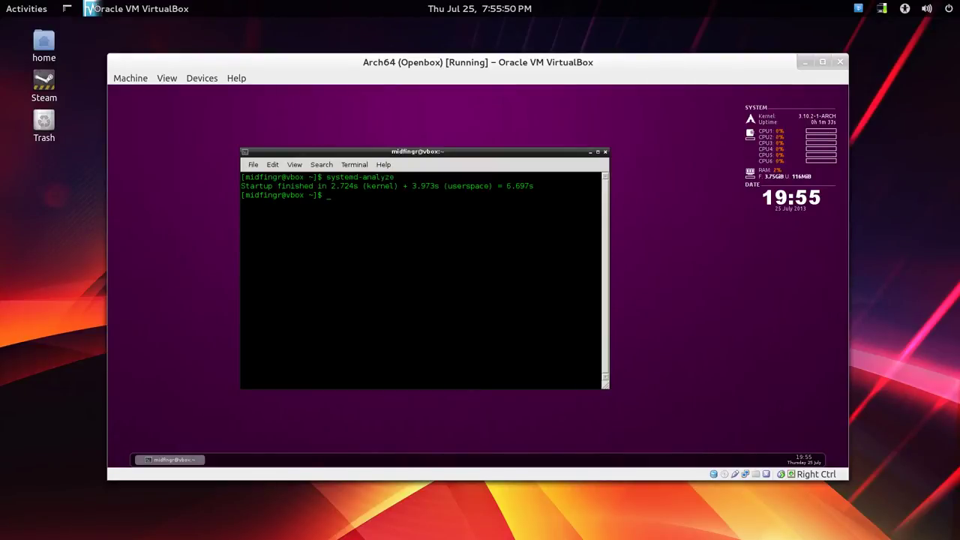
pyautogui.hotkey('ctrl', 'd')
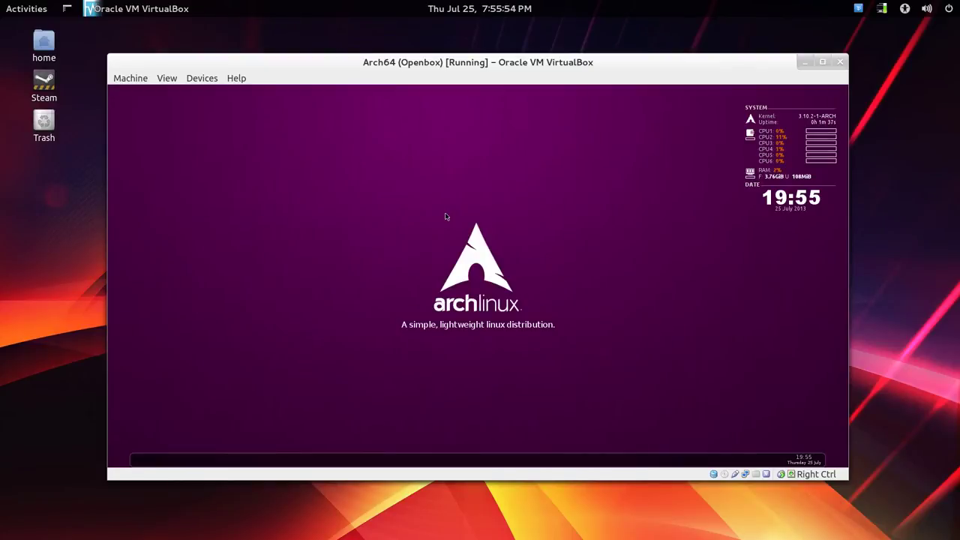